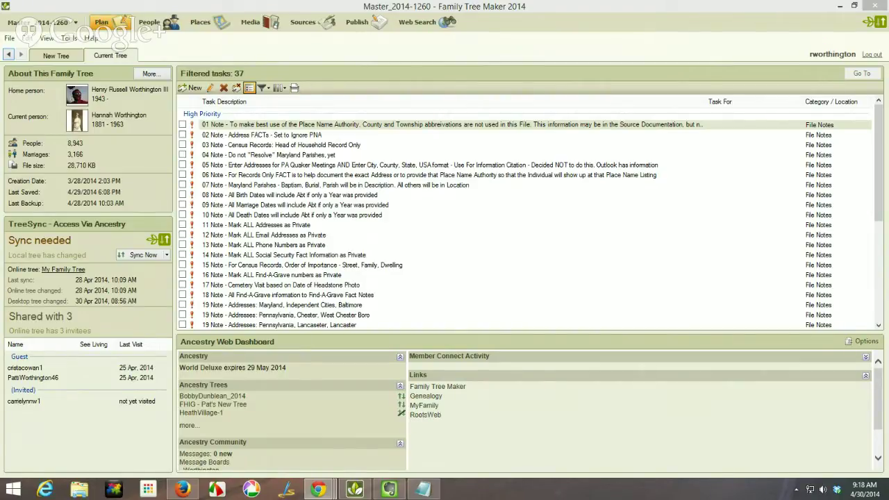
{"action": "left_click", "coordinate": [151, 23]}
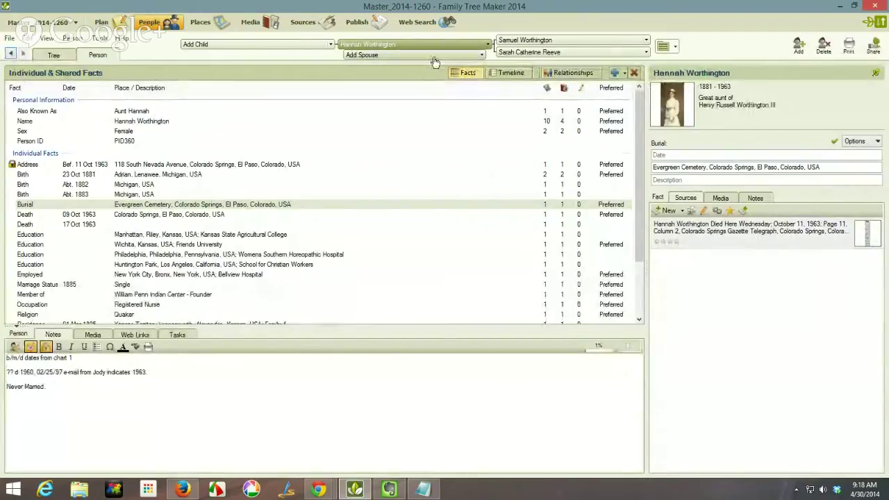
Open Web Search and scroll Hannah's MyHeritage profile down to its newspaper record.
{"action": "left_click", "coordinate": [413, 24]}
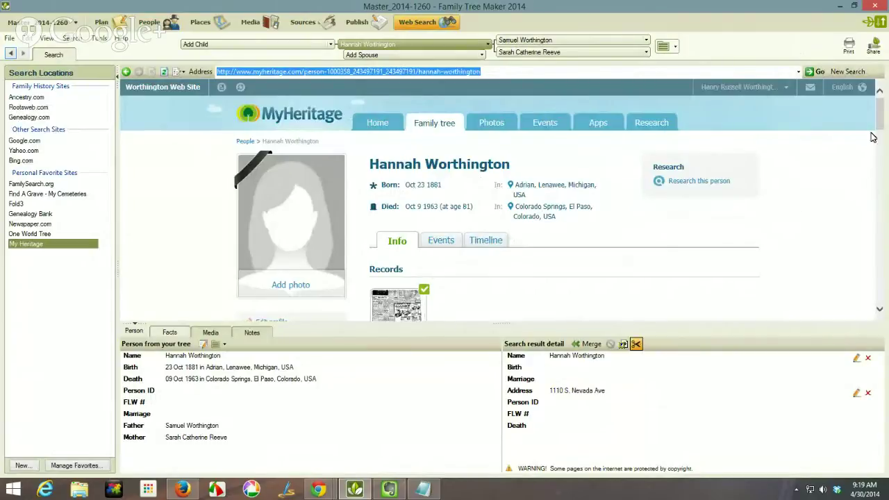
{"action": "left_click_drag", "start_coordinate": [878, 127], "coordinate": [880, 149]}
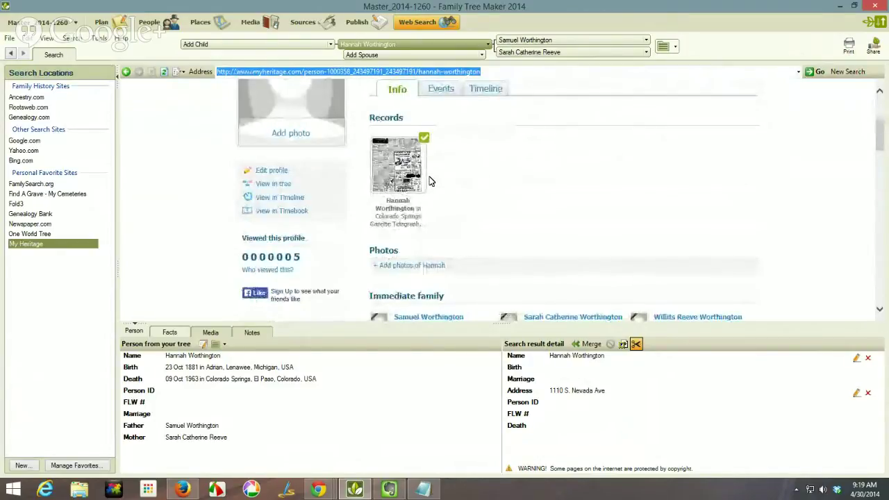
{"action": "mouse_move", "coordinate": [419, 164]}
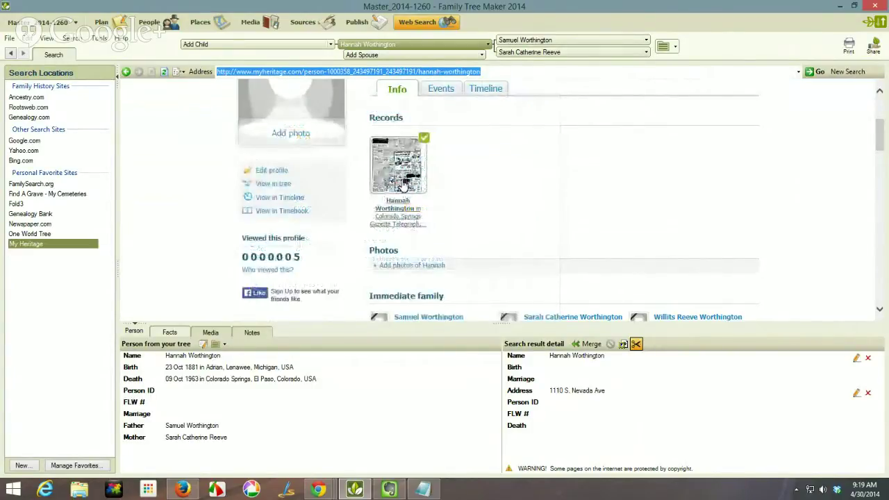
Turn on web clipping and clip 'Oct. 23' from the obituary as the Death date.
{"action": "left_click", "coordinate": [635, 344]}
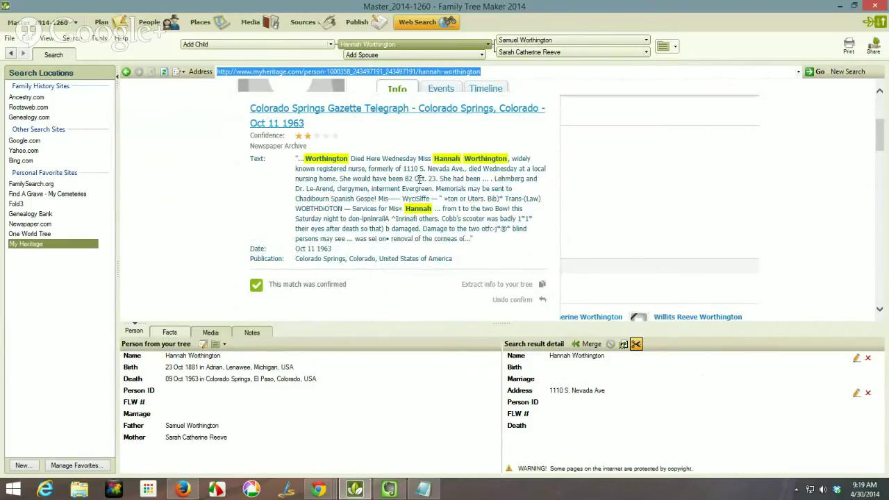
{"action": "left_click_drag", "start_coordinate": [416, 179], "coordinate": [436, 179]}
{"action": "right_click", "coordinate": [437, 180]}
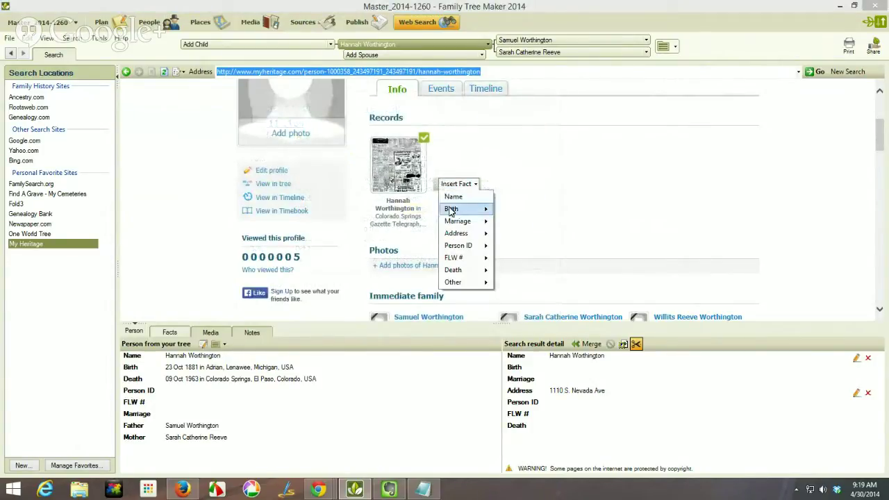
{"action": "mouse_move", "coordinate": [451, 222]}
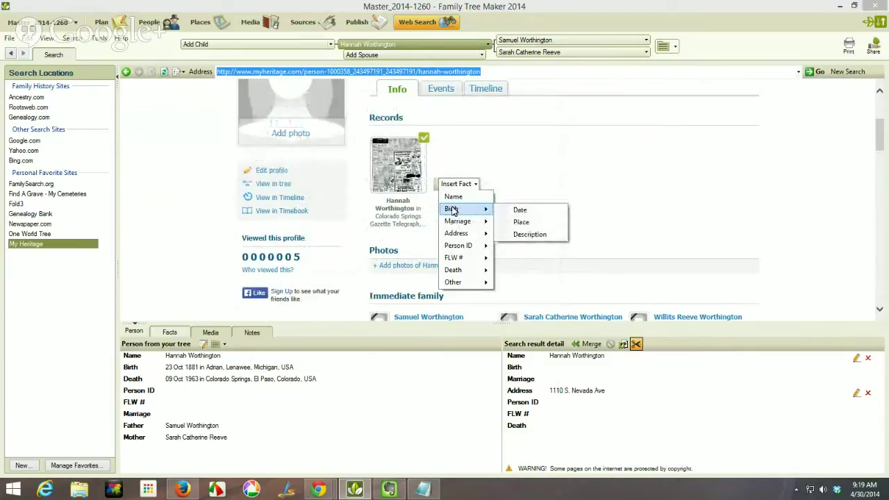
{"action": "mouse_move", "coordinate": [449, 248]}
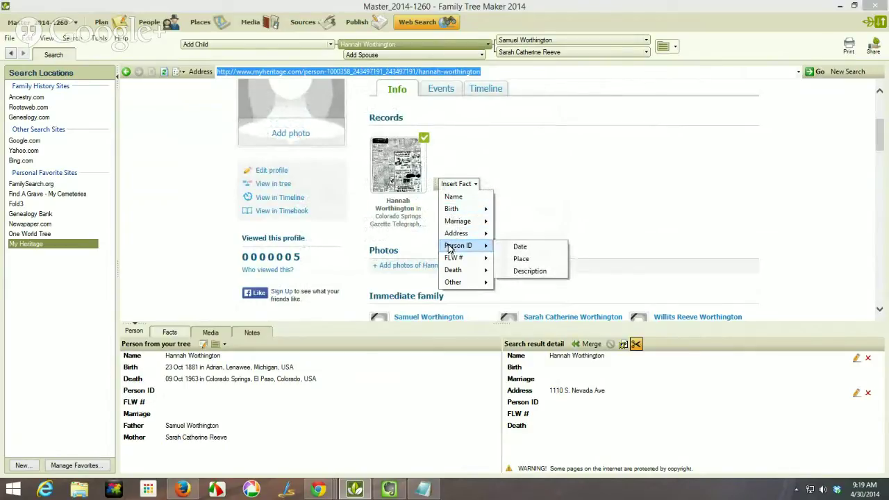
{"action": "mouse_move", "coordinate": [453, 272]}
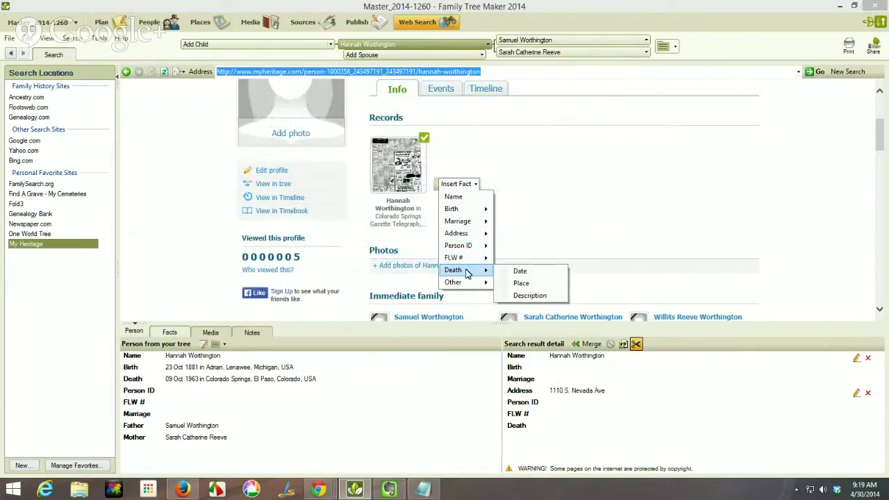
{"action": "left_click", "coordinate": [514, 272]}
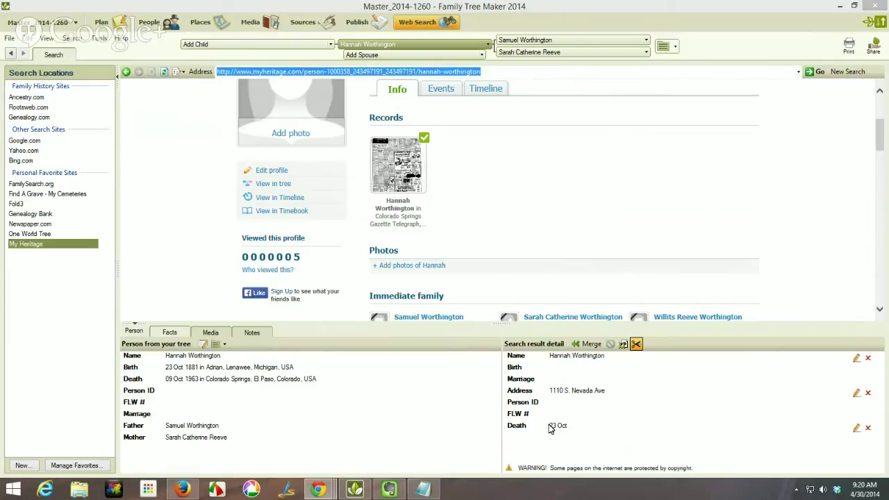
{"action": "left_click", "coordinate": [856, 427]}
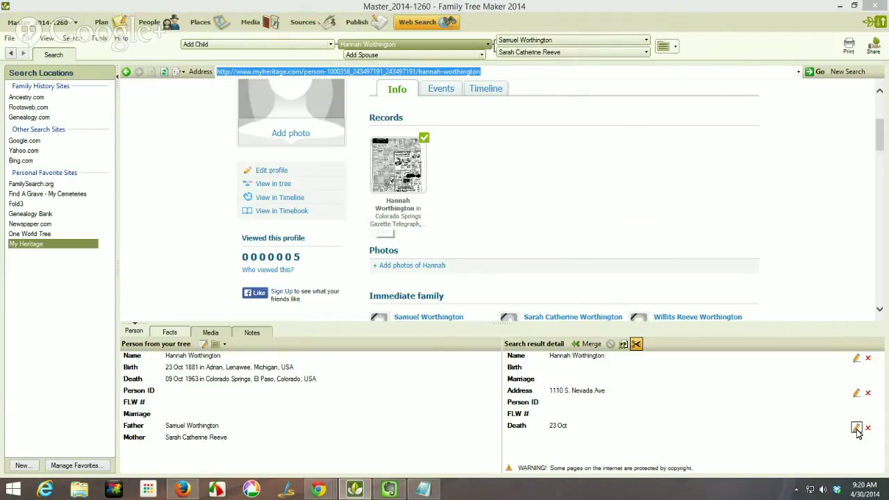
{"action": "left_click", "coordinate": [438, 223]}
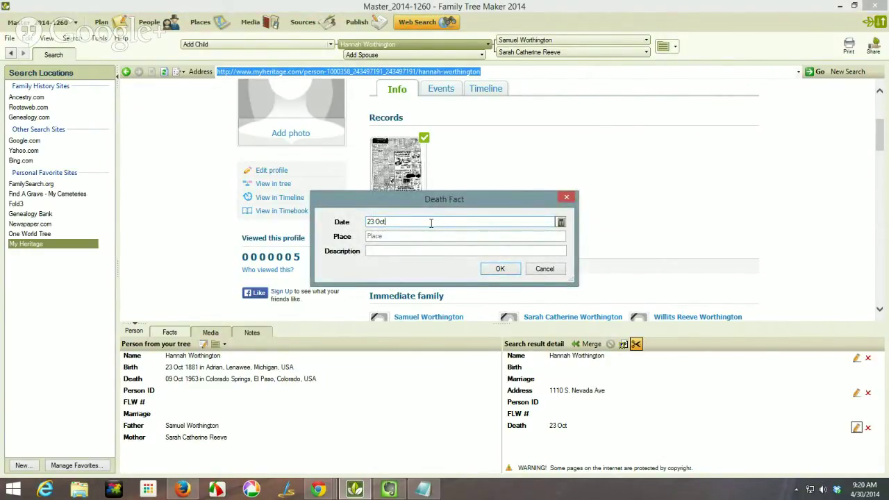
{"action": "key", "text": "BackSpace"}
{"action": "key", "text": "BackSpace"}
{"action": "key", "text": "BackSpace"}
{"action": "key", "text": "BackSpace"}
{"action": "key", "text": "BackSpace"}
{"action": "type", "text": "10/23/1968"}
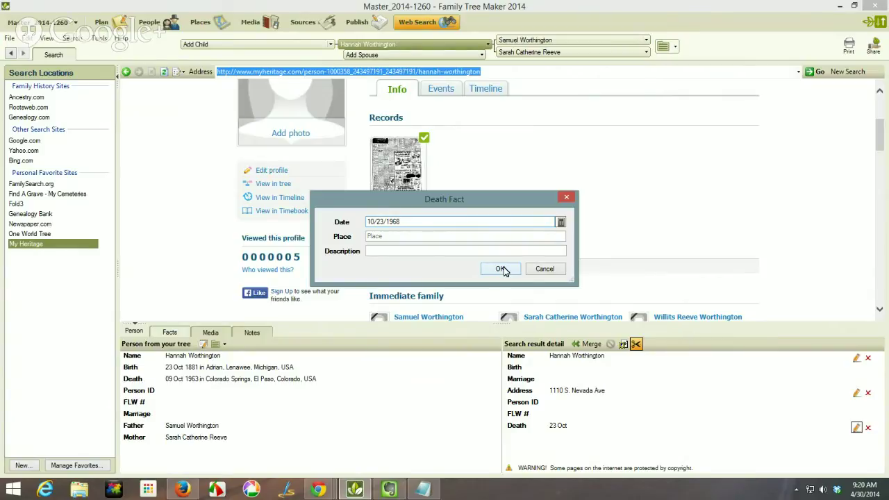
{"action": "left_click_drag", "start_coordinate": [409, 220], "coordinate": [391, 219]}
{"action": "left_click", "coordinate": [539, 270]}
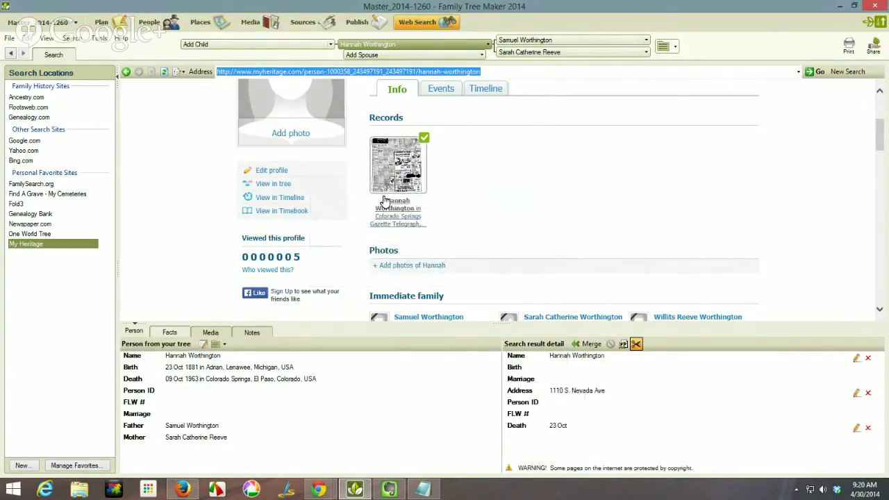
Clip 'Oct 23' from the obituary text as the Birth date.
{"action": "mouse_move", "coordinate": [382, 206]}
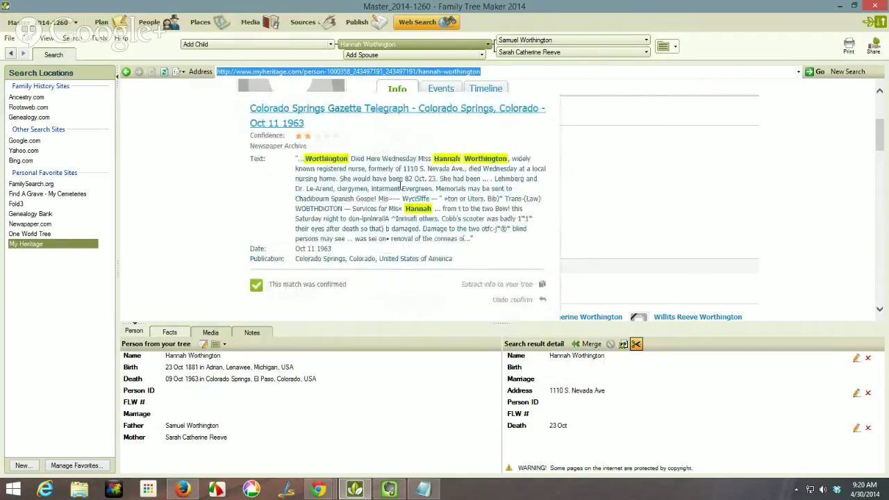
{"action": "left_click_drag", "start_coordinate": [415, 180], "coordinate": [433, 181]}
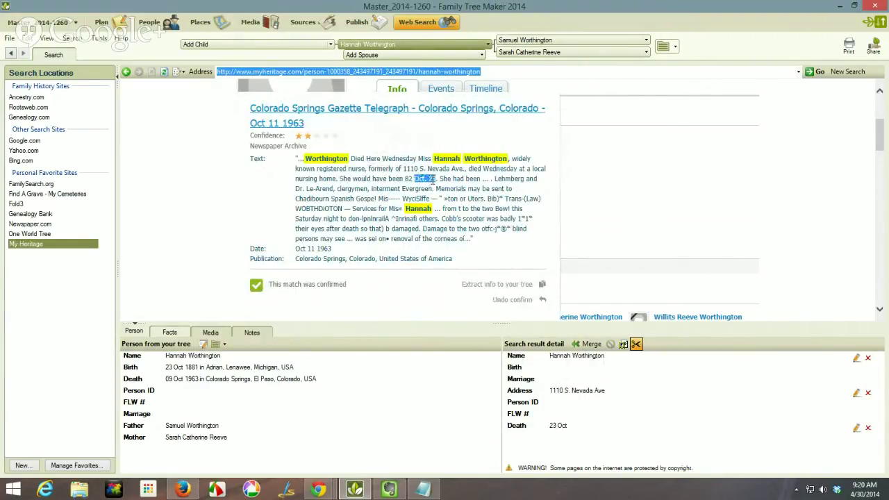
{"action": "right_click", "coordinate": [434, 181]}
{"action": "mouse_move", "coordinate": [464, 211]}
{"action": "left_click", "coordinate": [512, 212]}
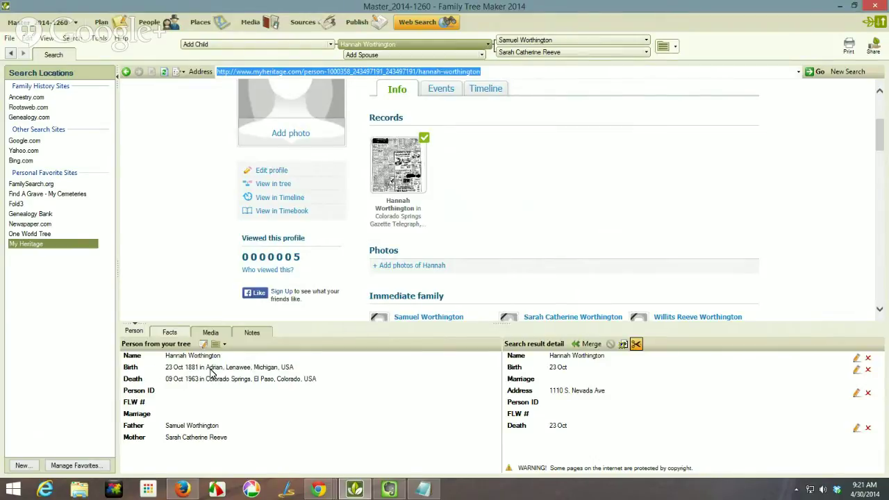
Edit the clipped birth date to 10/23/1881.
{"action": "left_click", "coordinate": [857, 370]}
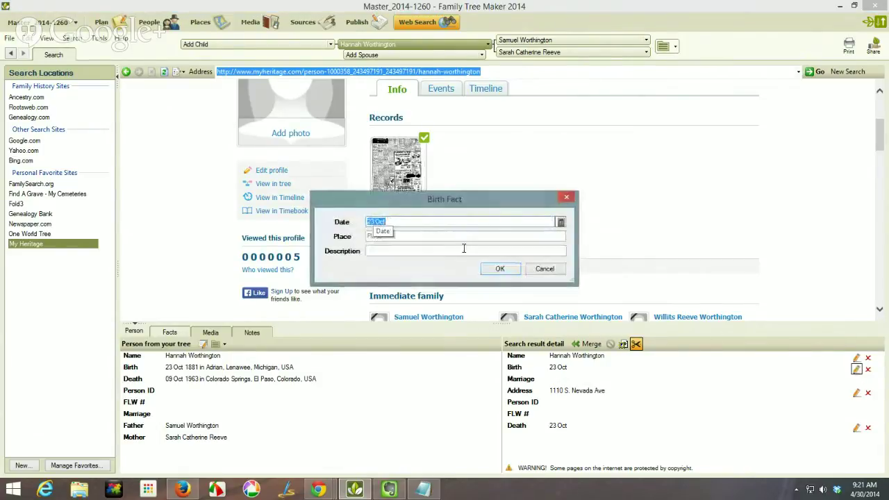
{"action": "type", "text": "10/23/1881"}
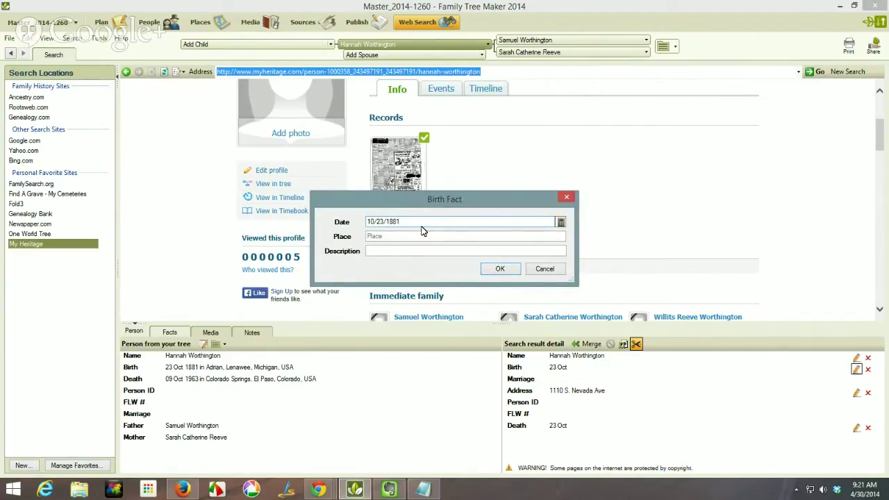
{"action": "left_click", "coordinate": [499, 269]}
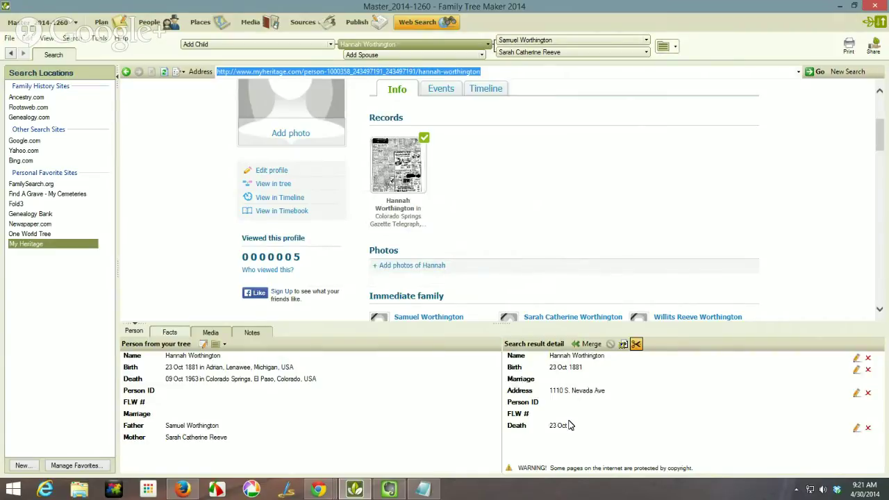
Discard the clipped 23 Oct Death fact, leaving the birth and address facts.
{"action": "left_click", "coordinate": [867, 429]}
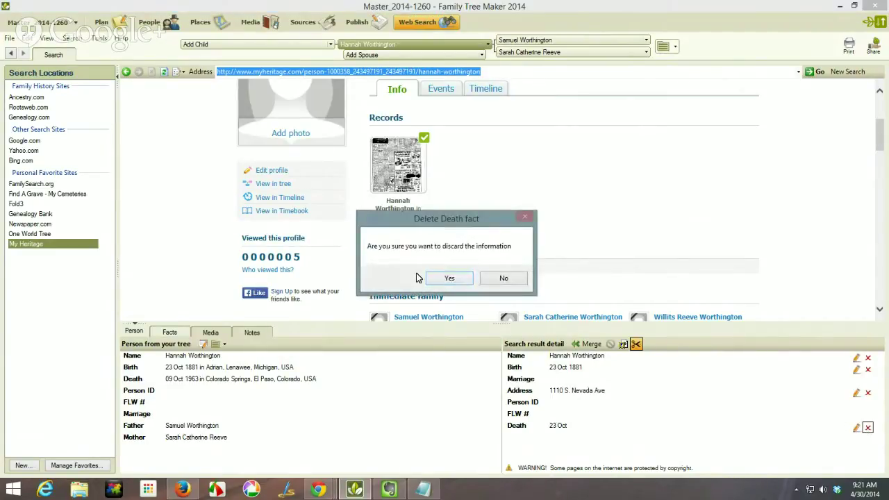
{"action": "left_click", "coordinate": [450, 278]}
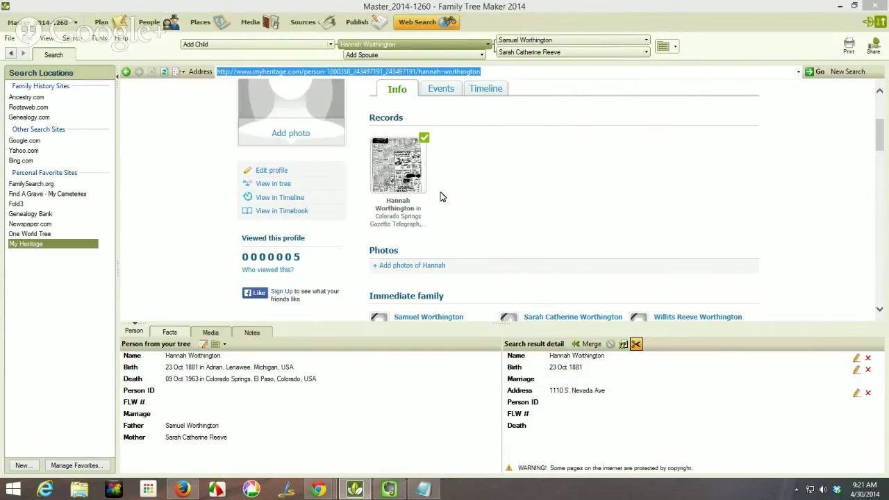
{"action": "mouse_move", "coordinate": [395, 203]}
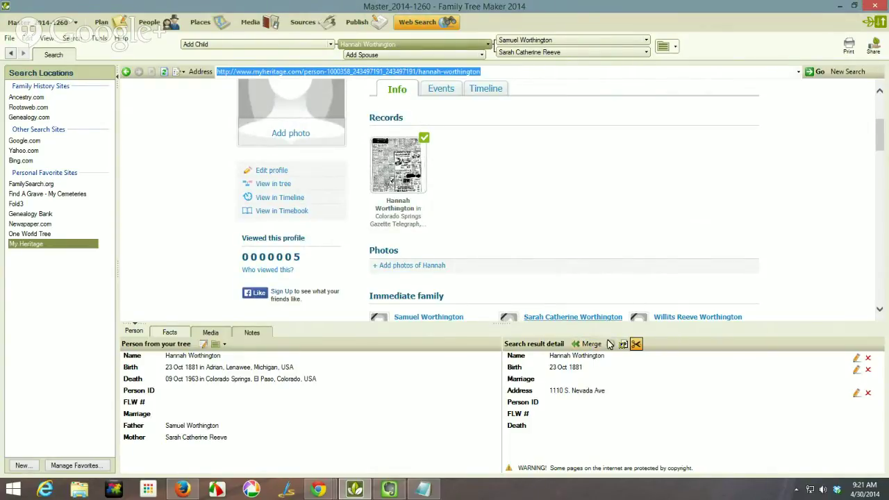
Start the web merge, keeping the web Birth as an Alternate fact, and continue.
{"action": "left_click", "coordinate": [594, 347]}
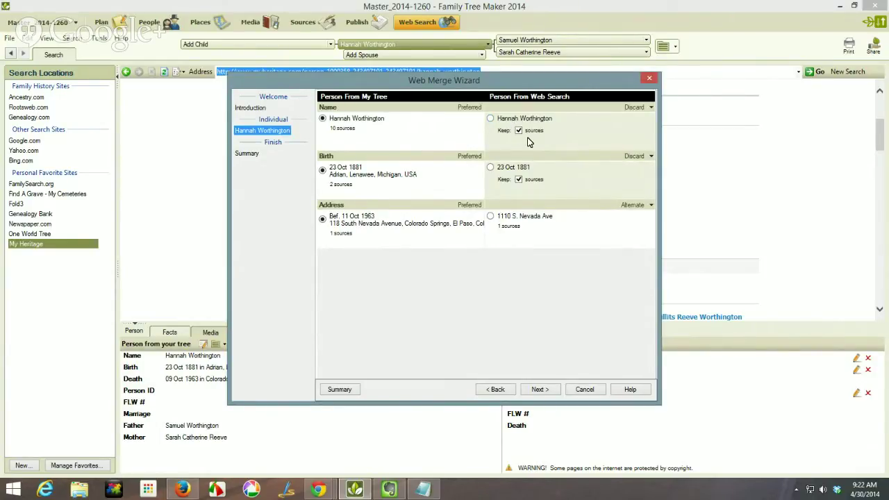
{"action": "left_click", "coordinate": [651, 157]}
{"action": "left_click", "coordinate": [648, 179]}
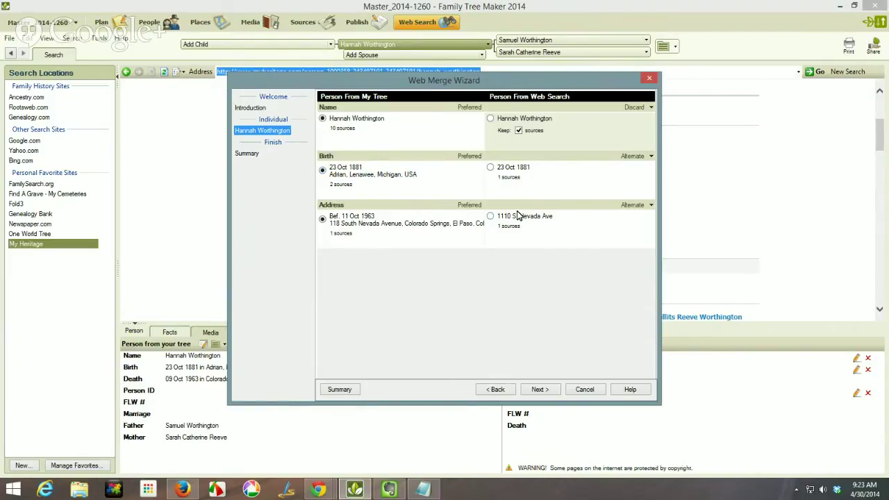
{"action": "left_click", "coordinate": [540, 391]}
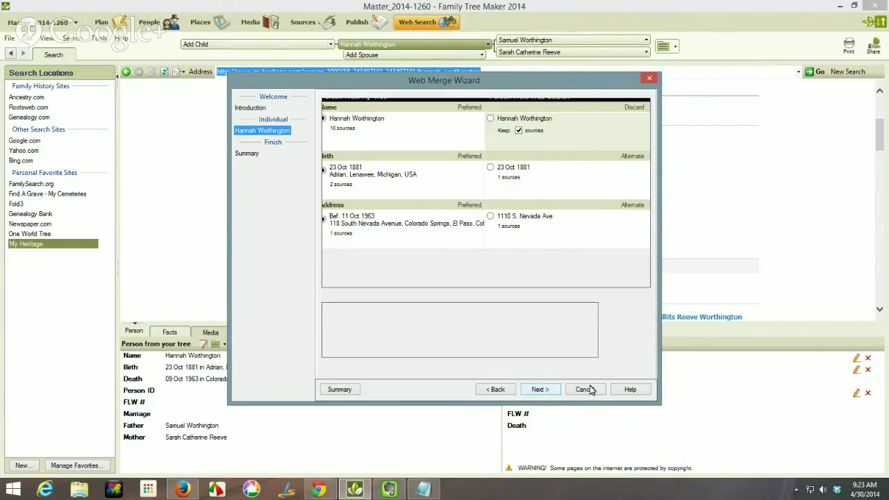
Review the merge summary and merge the web birth and address into Hannah's record.
{"action": "left_click", "coordinate": [536, 391]}
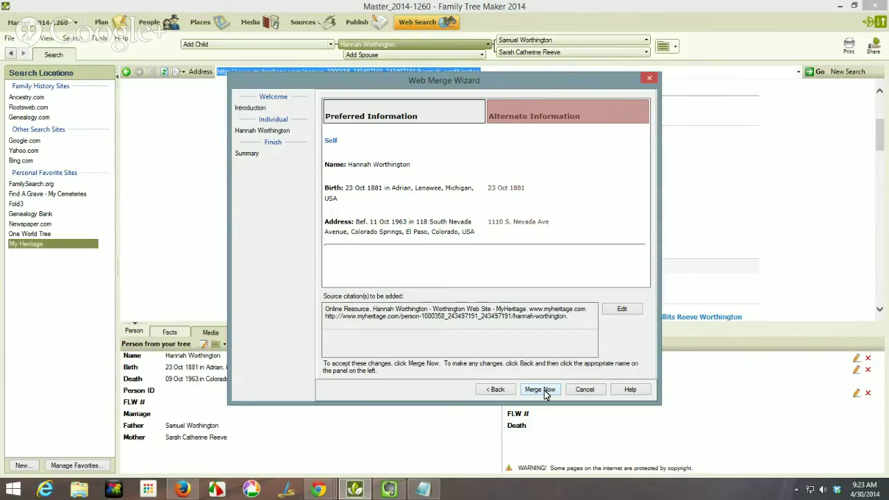
{"action": "left_click", "coordinate": [544, 390]}
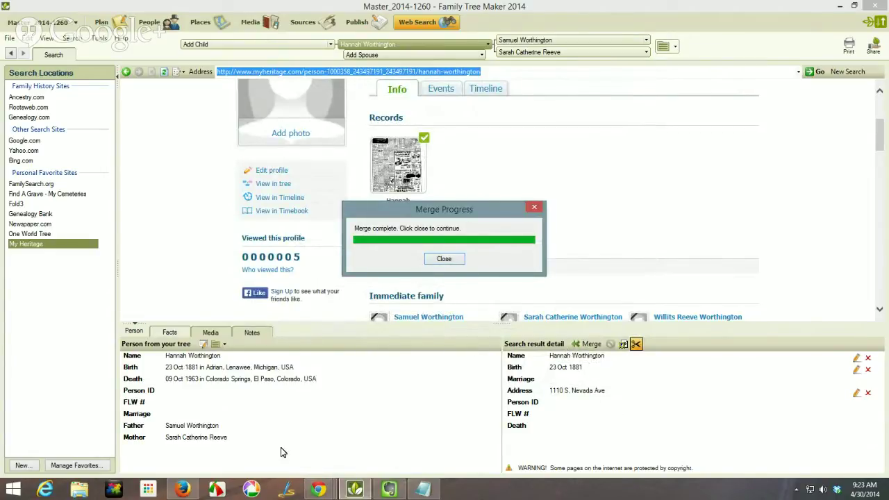
Close the finished Merge Progress dialog.
{"action": "left_click", "coordinate": [458, 262]}
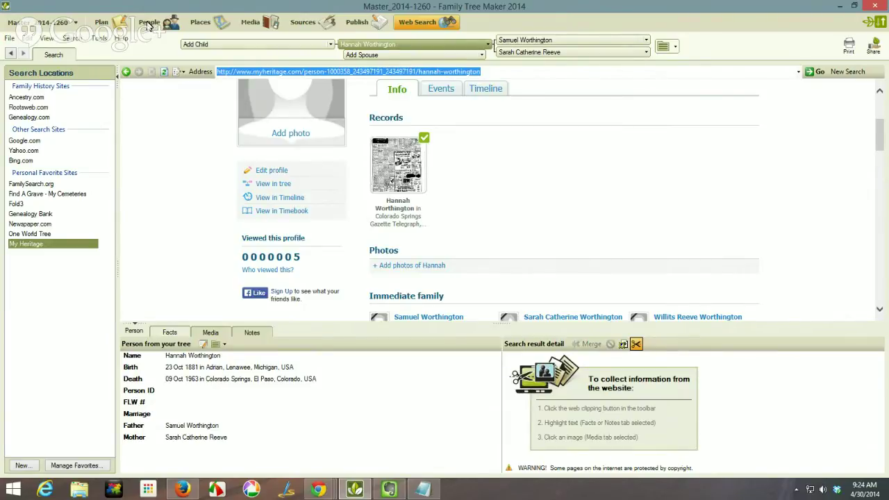
{"action": "left_click", "coordinate": [148, 26]}
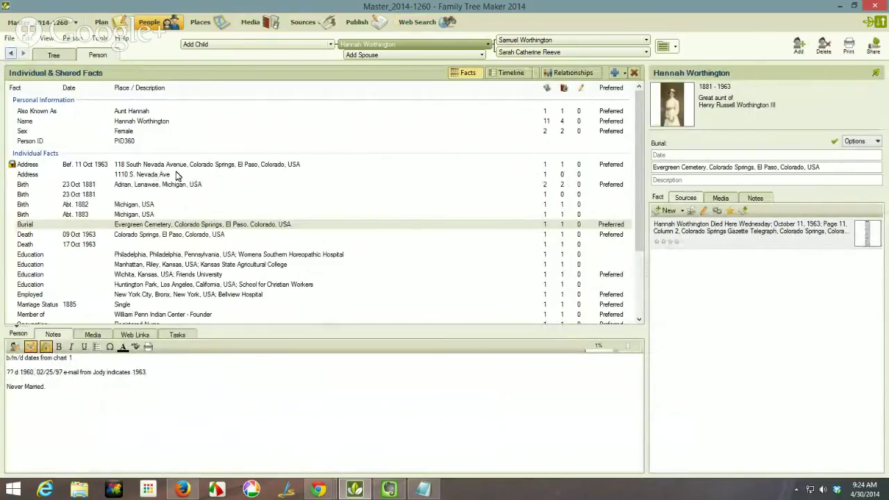
{"action": "left_click", "coordinate": [150, 176]}
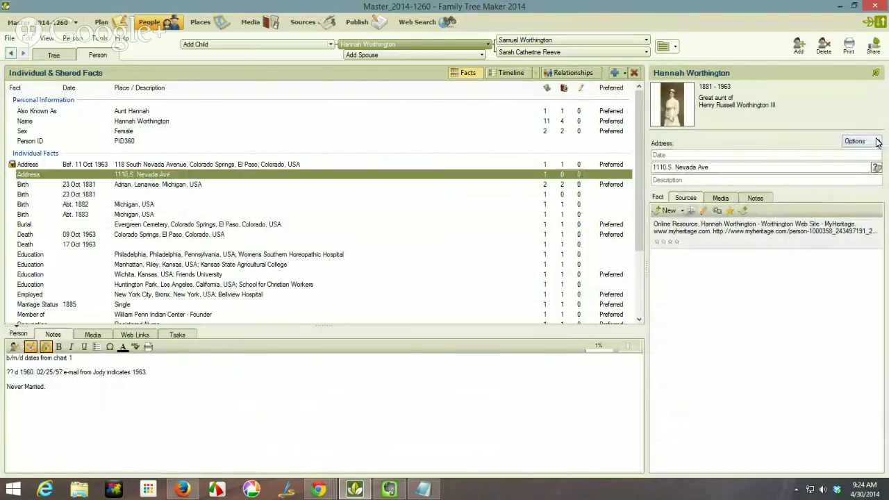
{"action": "left_click", "coordinate": [876, 142]}
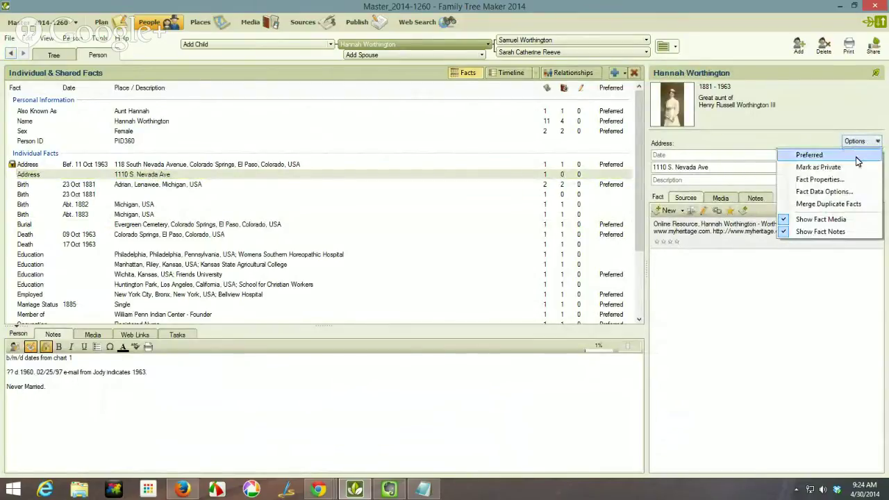
{"action": "left_click", "coordinate": [845, 167]}
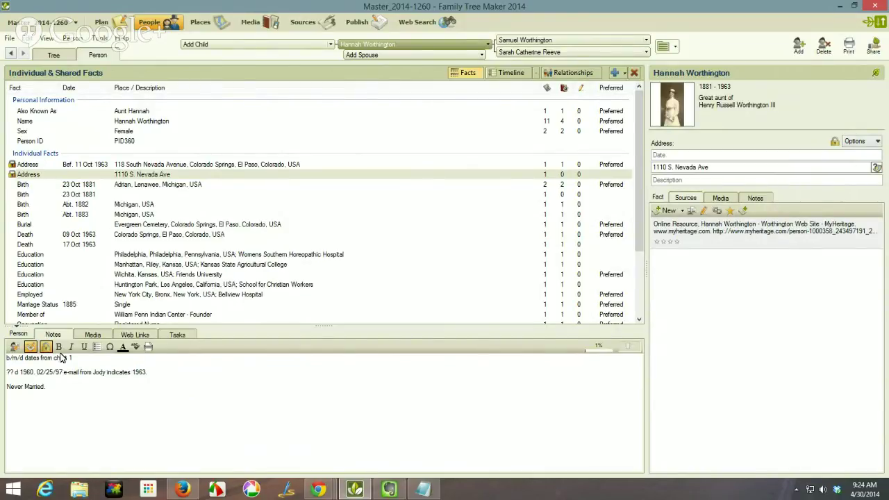
Add a first note line: '04/30/14 Colorado Springs Gazette Telegraph. 10/11/1963 Obituary'.
{"action": "left_click", "coordinate": [7, 359]}
{"action": "key", "text": "Return"}
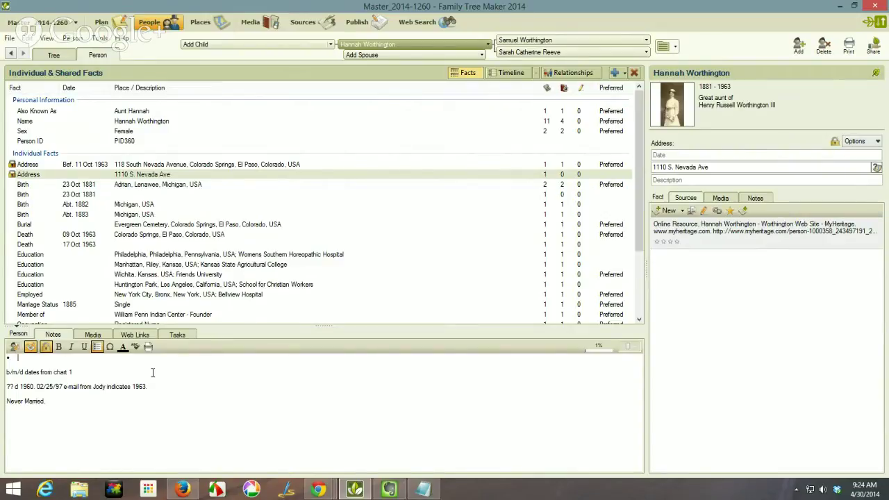
{"action": "type", "text": "04/30/14 Co"}
{"action": "key", "text": "BackSpace"}
{"action": "type", "text": "l"}
{"action": "type", "text": "olorado"}
{"action": "type", "text": " S"}
{"action": "type", "text": "pr"}
{"action": "type", "text": "ings Ga"}
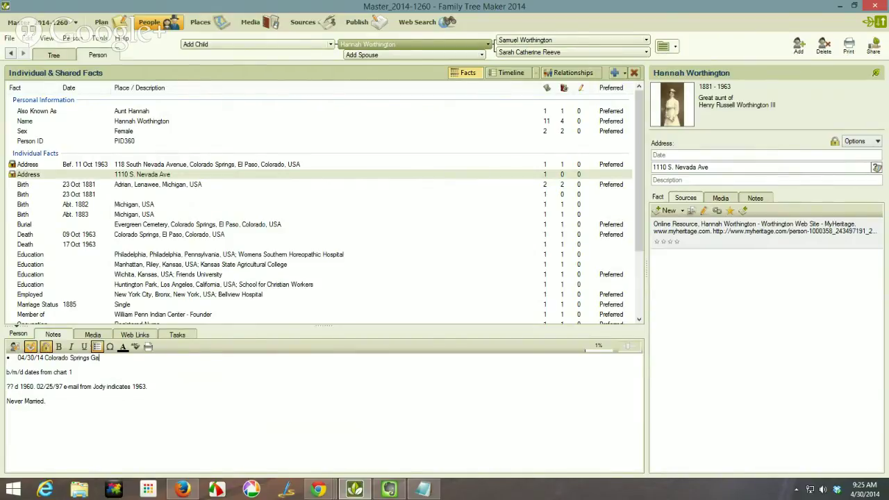
{"action": "type", "text": "zette Telegrap"}
{"action": "type", "text": "h. 10/11/1"}
{"action": "type", "text": "963 Obituary"}
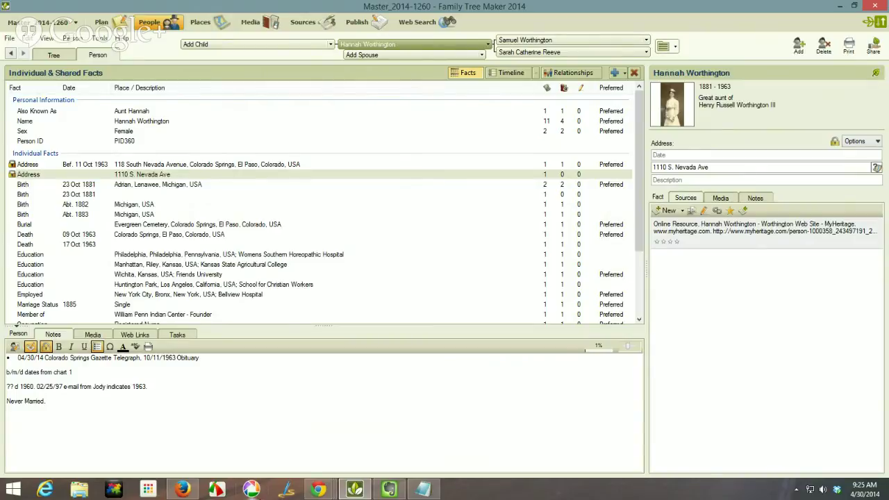
Bring up the MyHeritage newspaper record in Chrome and open its full scanned newspaper page.
{"action": "mouse_move", "coordinate": [316, 491]}
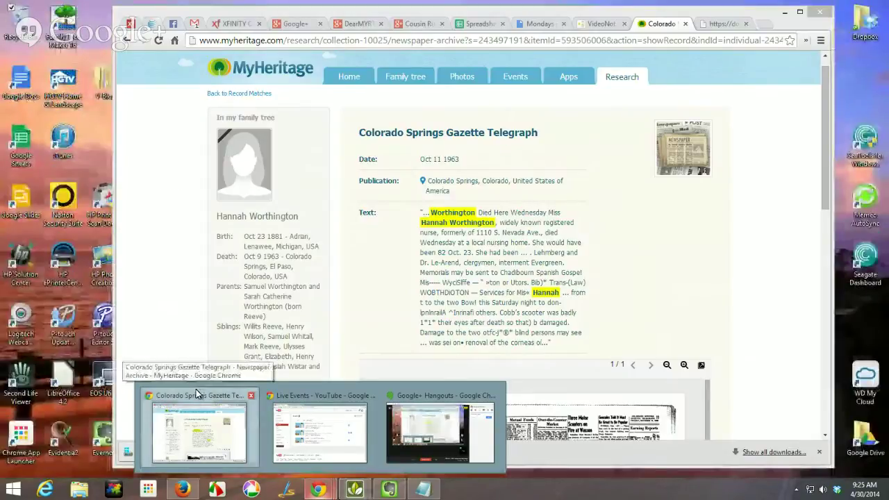
{"action": "left_click", "coordinate": [196, 389]}
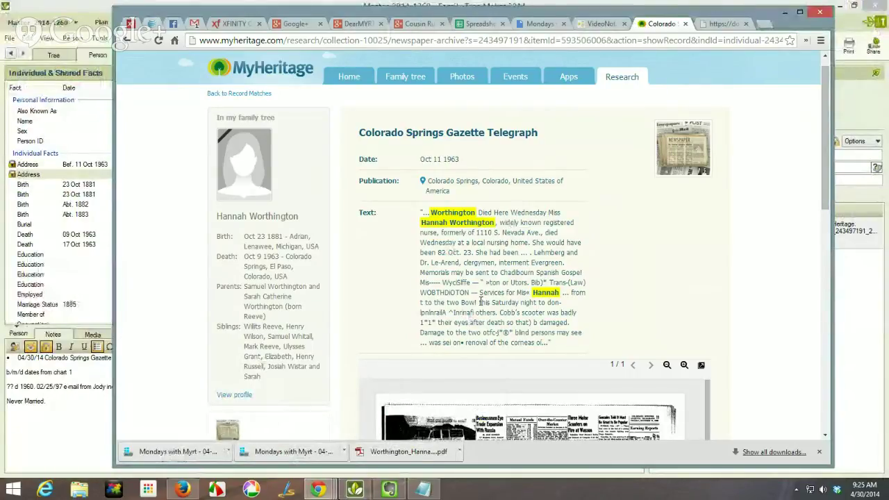
{"action": "left_click_drag", "start_coordinate": [826, 203], "coordinate": [828, 322]}
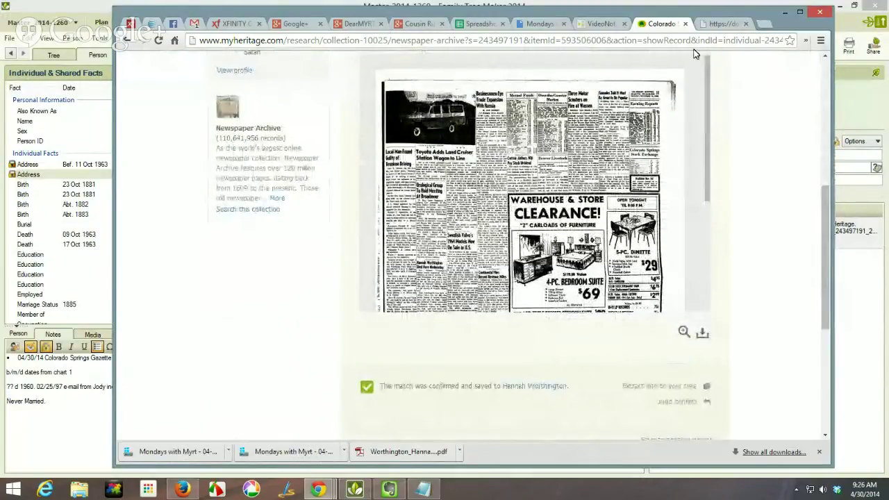
{"action": "left_click", "coordinate": [728, 25]}
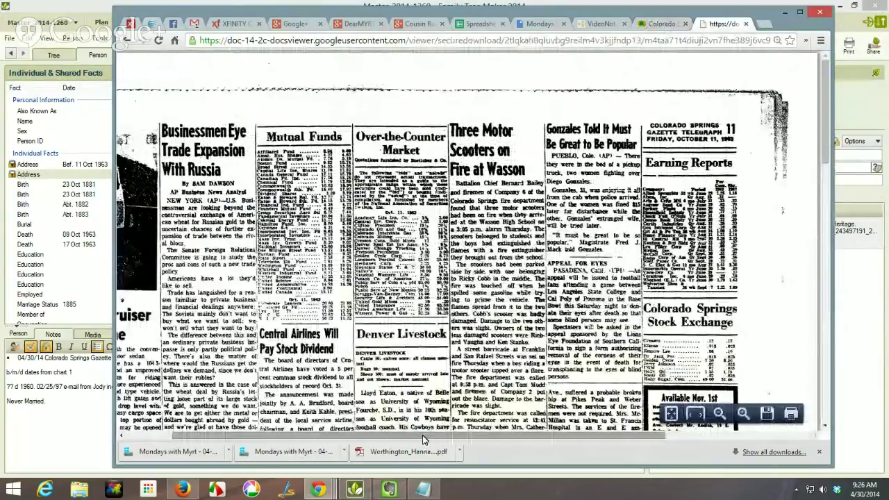
Pan the 1963 newspaper page to the obituary and place the Notepad transcription beside it.
{"action": "left_click_drag", "start_coordinate": [396, 439], "coordinate": [378, 432]}
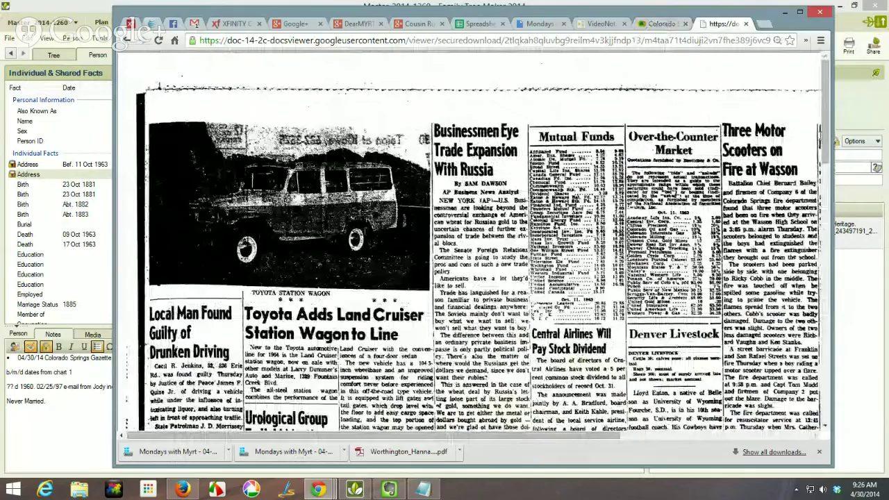
{"action": "left_click_drag", "start_coordinate": [827, 146], "coordinate": [827, 148]}
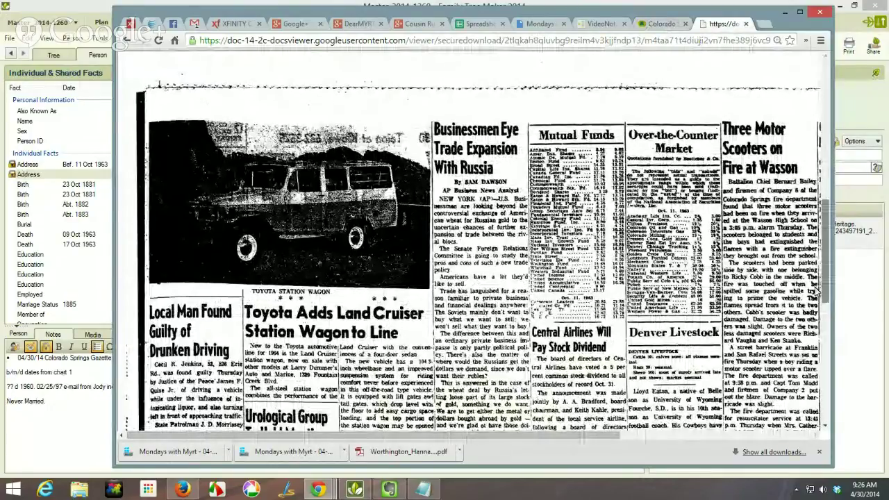
{"action": "scroll", "coordinate": [521, 240], "scroll_direction": "down", "scroll_amount": 10}
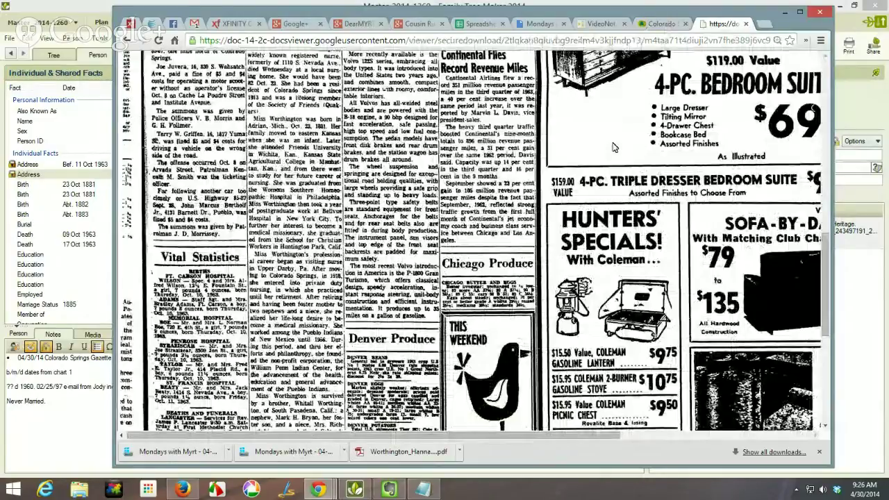
{"action": "scroll", "coordinate": [826, 58], "scroll_direction": "up", "scroll_amount": 2}
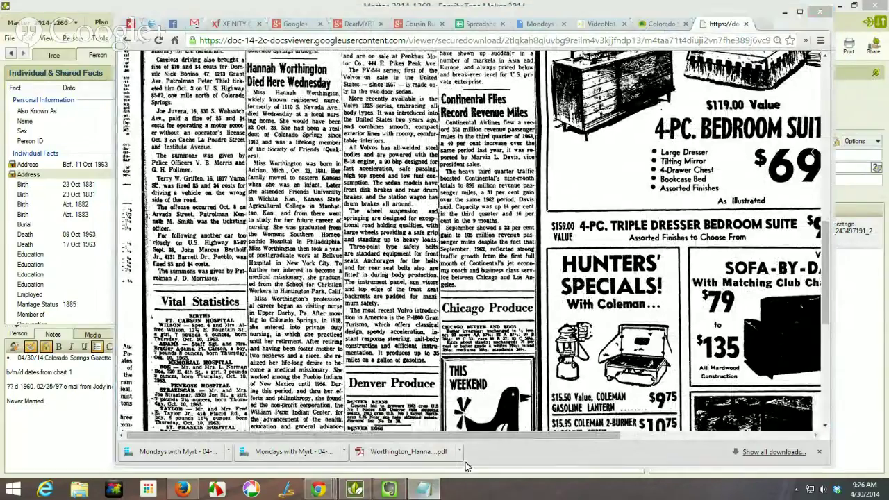
{"action": "left_click_drag", "start_coordinate": [888, 182], "coordinate": [546, 93]}
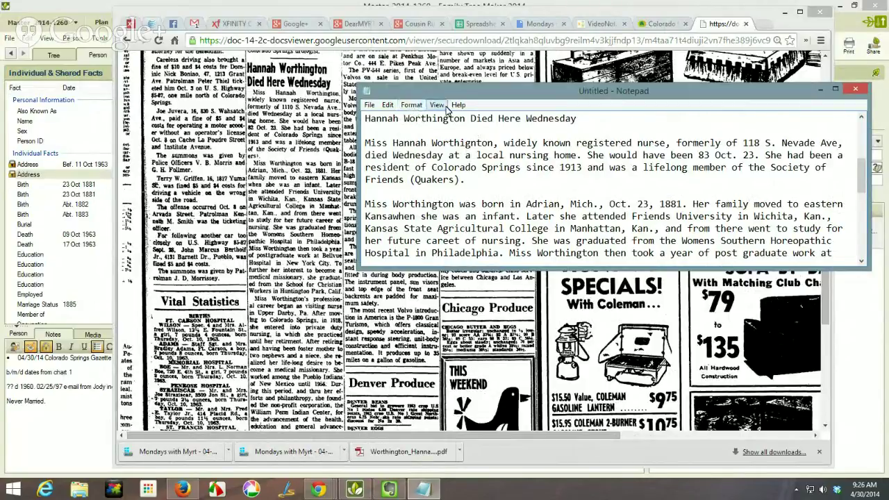
Turn off Word Wrap, select the obituary transcription from its headline down, and minimize Notepad.
{"action": "left_click", "coordinate": [412, 105]}
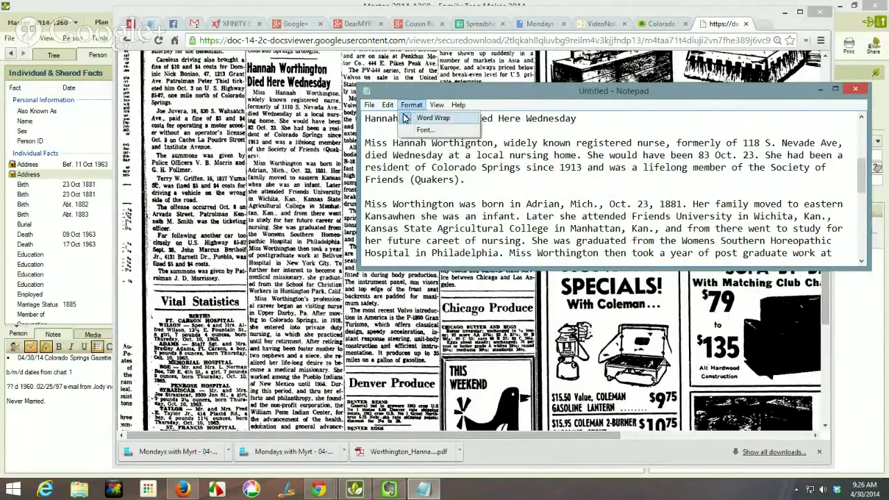
{"action": "left_click", "coordinate": [405, 118]}
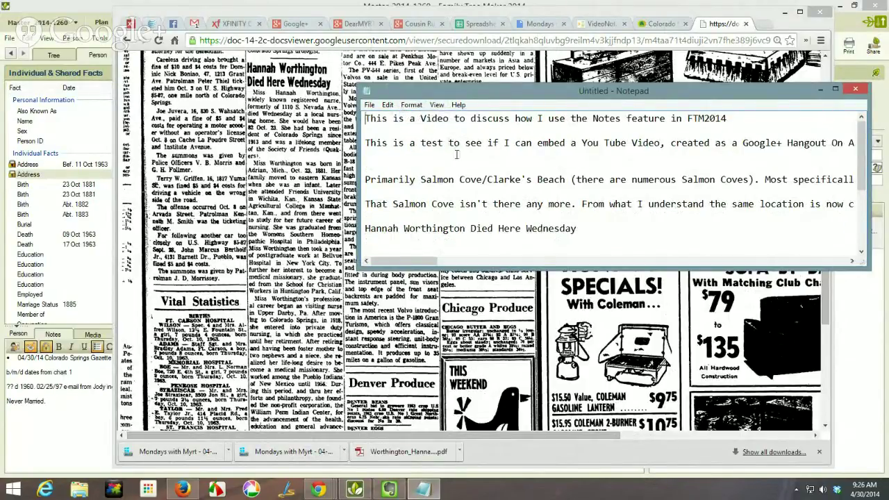
{"action": "scroll", "coordinate": [460, 154], "scroll_direction": "down", "scroll_amount": 2}
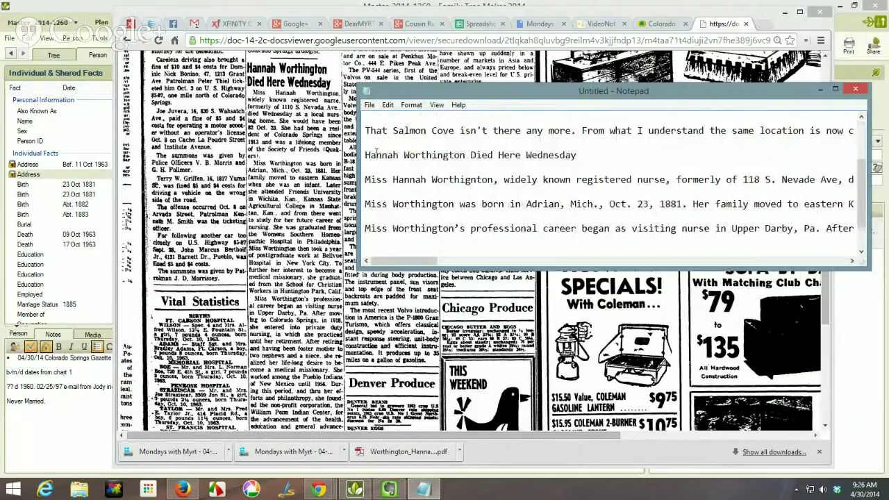
{"action": "left_click_drag", "start_coordinate": [366, 154], "coordinate": [859, 249]}
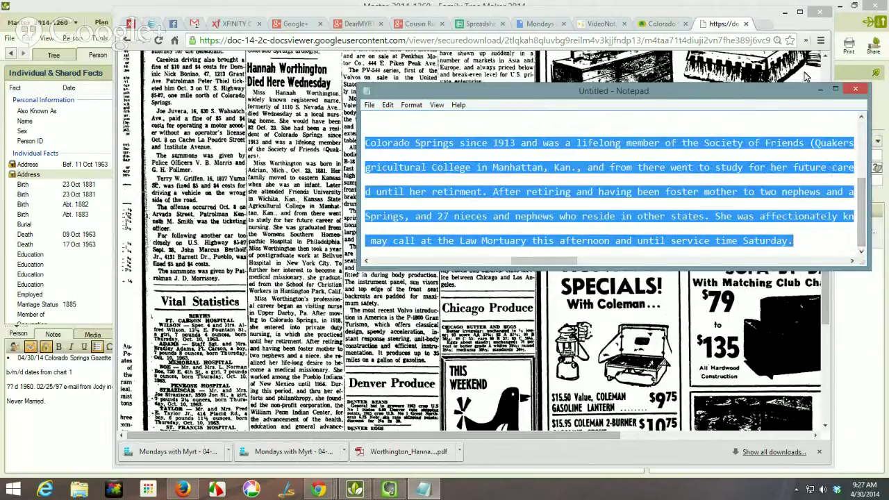
{"action": "left_click", "coordinate": [818, 89]}
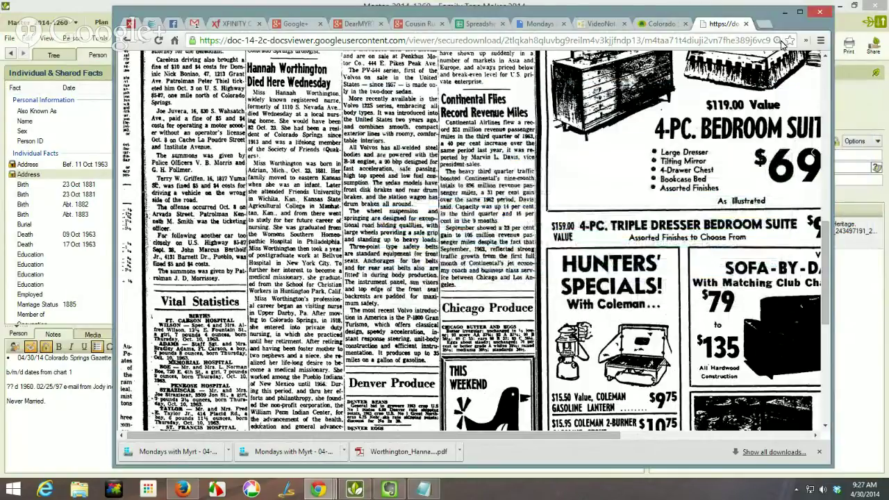
Paste the October 1963 Colorado Springs Gazette Telegraph obituary into the Person note.
{"action": "left_click", "coordinate": [783, 12]}
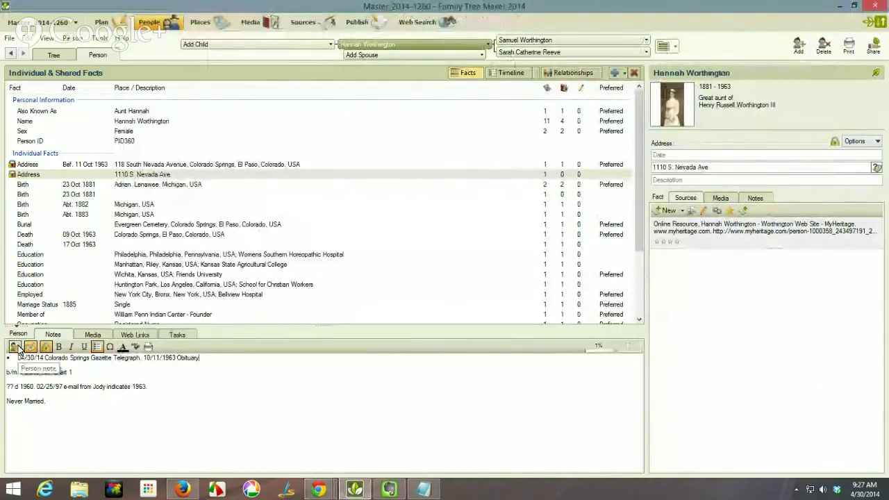
{"action": "key", "text": "ctrl+v"}
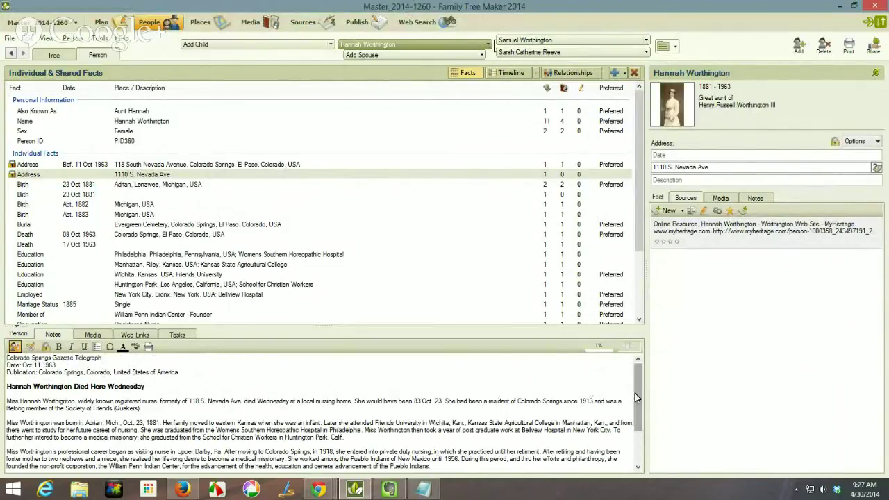
{"action": "left_click_drag", "start_coordinate": [634, 394], "coordinate": [635, 448]}
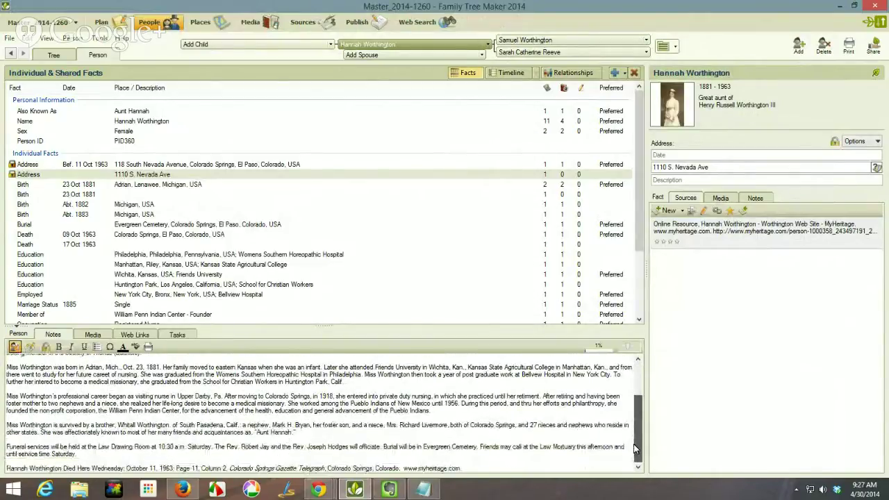
{"action": "left_click_drag", "start_coordinate": [634, 448], "coordinate": [634, 391]}
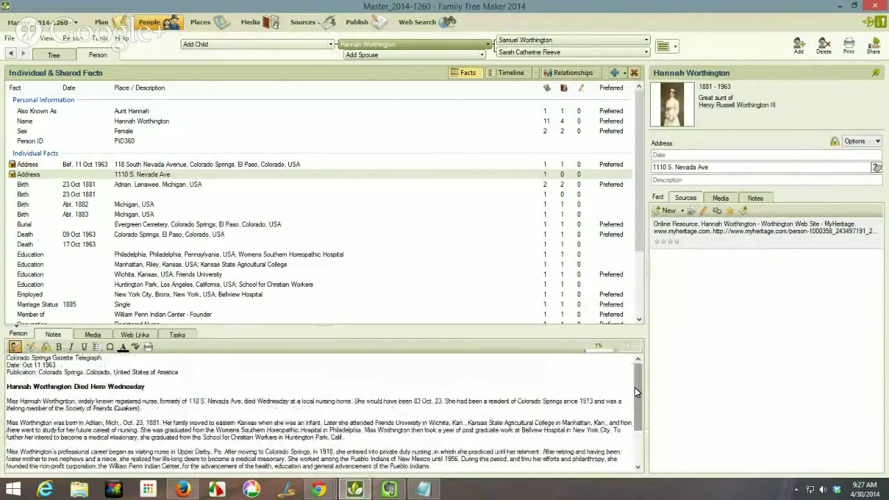
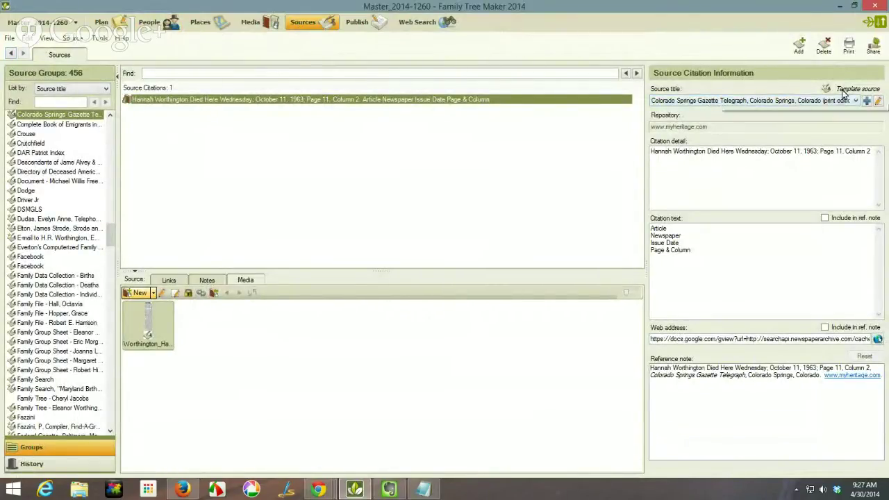
{"action": "left_click", "coordinate": [878, 102]}
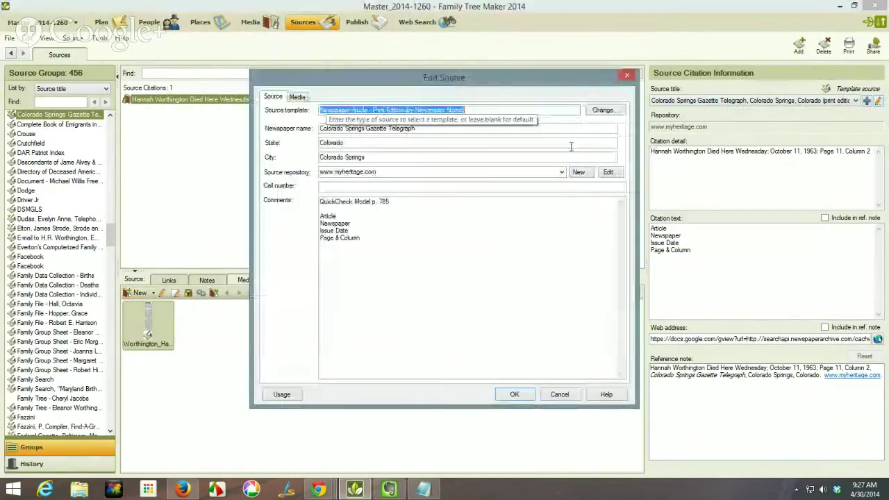
{"action": "left_click", "coordinate": [470, 217]}
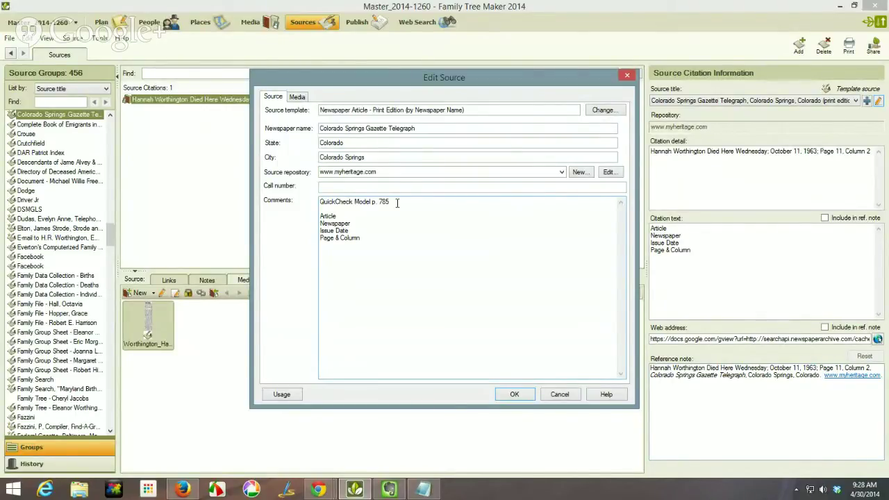
{"action": "left_click", "coordinate": [350, 217]}
{"action": "left_click", "coordinate": [514, 393]}
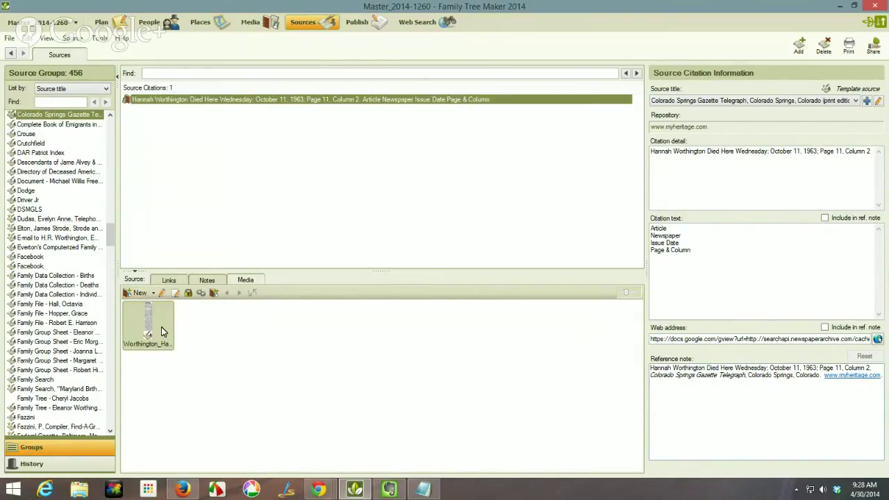
{"action": "mouse_move", "coordinate": [162, 331]}
{"action": "left_click", "coordinate": [168, 280]}
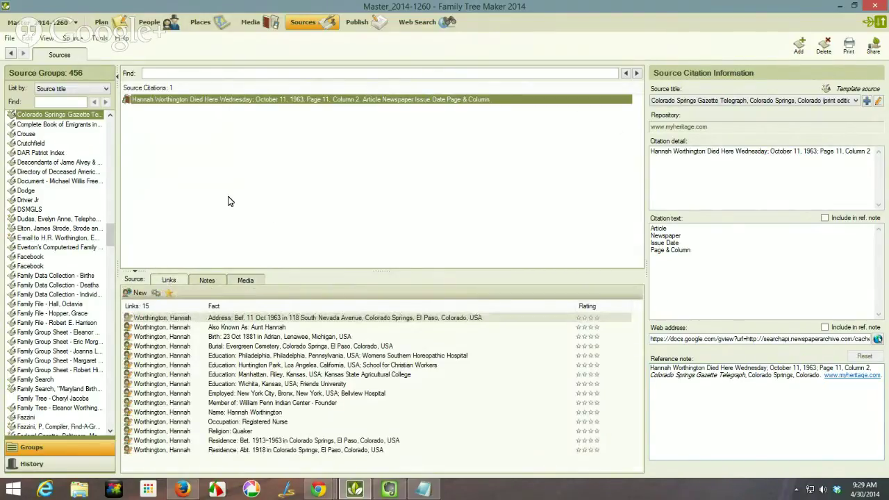
{"action": "left_click", "coordinate": [148, 28]}
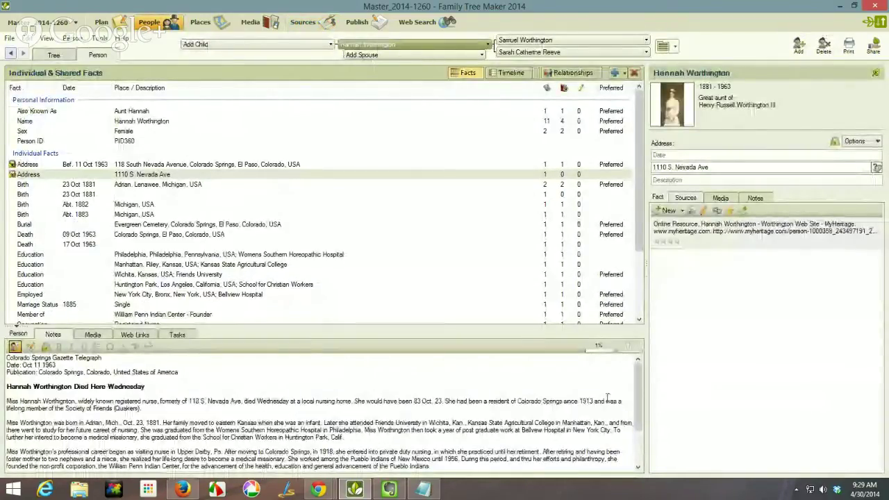
Add a comma after Adrian in the obituary notes so it reads 'Adrian, Mich.'.
{"action": "left_click_drag", "start_coordinate": [637, 402], "coordinate": [634, 431]}
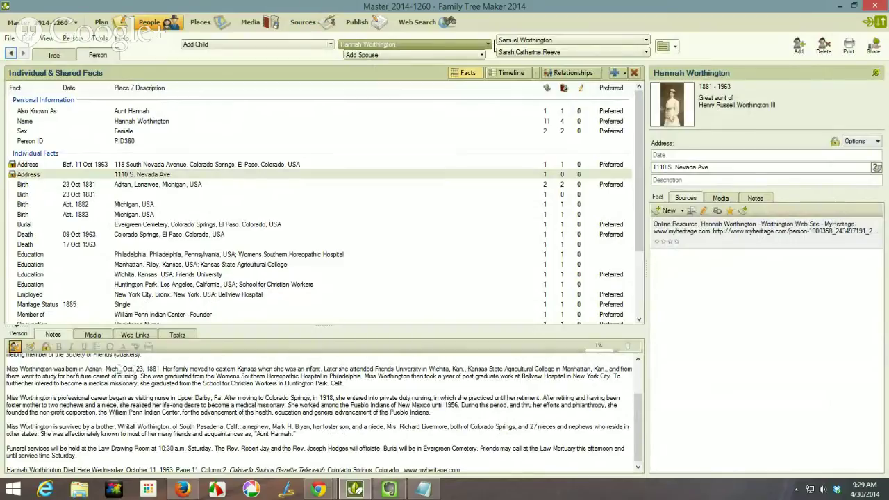
{"action": "left_click", "coordinate": [103, 369]}
{"action": "type", "text": ","}
Delete the duplicate place-less 23 Oct 1881 Birth fact, keeping the Adrian, Michigan birth fact.
{"action": "left_click", "coordinate": [156, 189]}
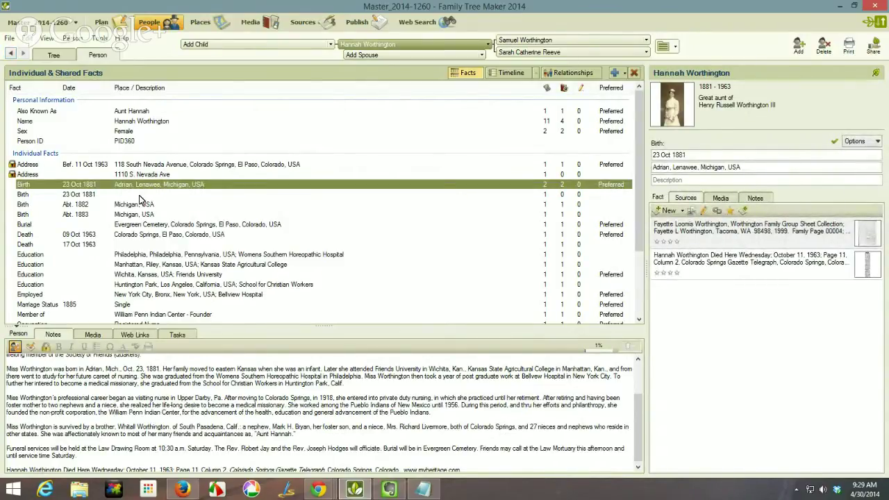
{"action": "left_click", "coordinate": [139, 196]}
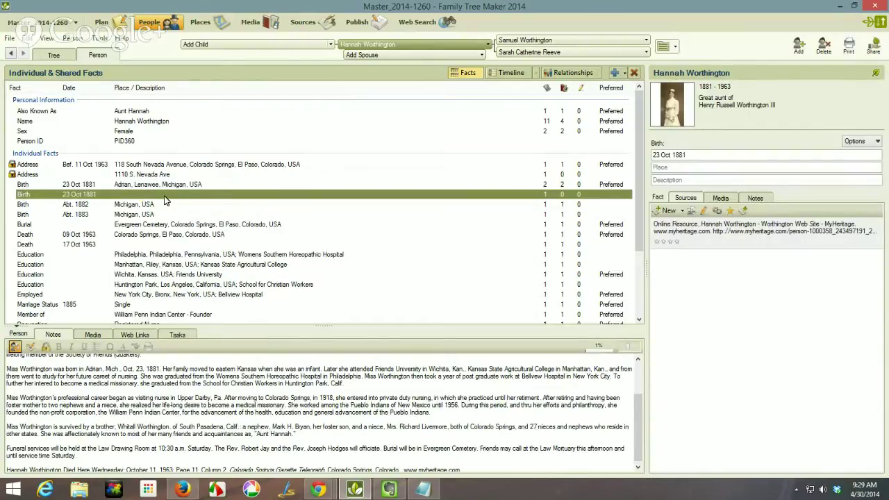
{"action": "left_click", "coordinate": [633, 74]}
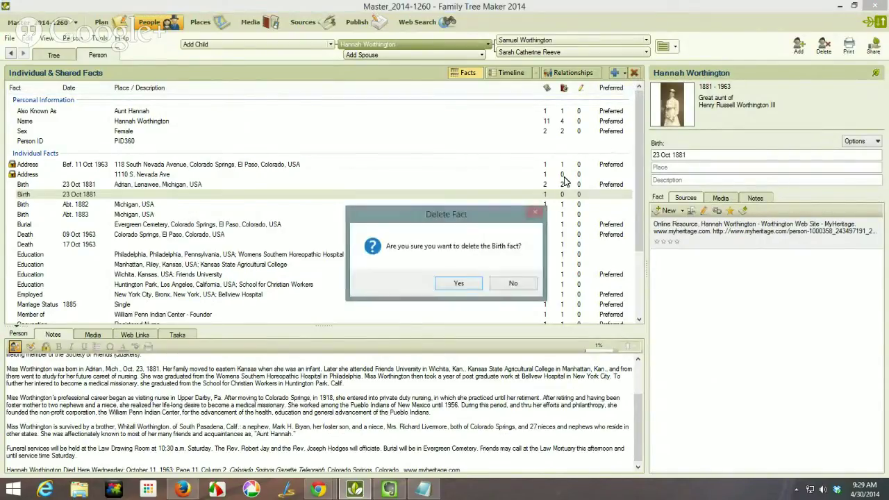
{"action": "left_click", "coordinate": [448, 284]}
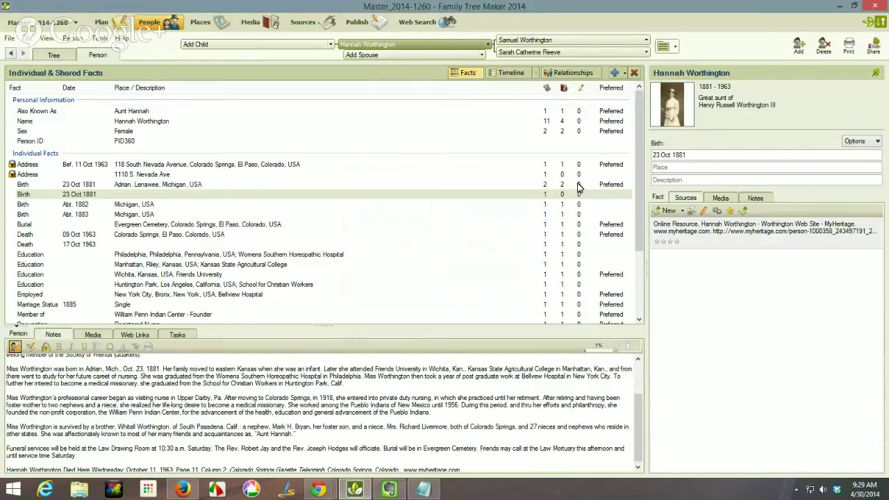
{"action": "left_click", "coordinate": [577, 185]}
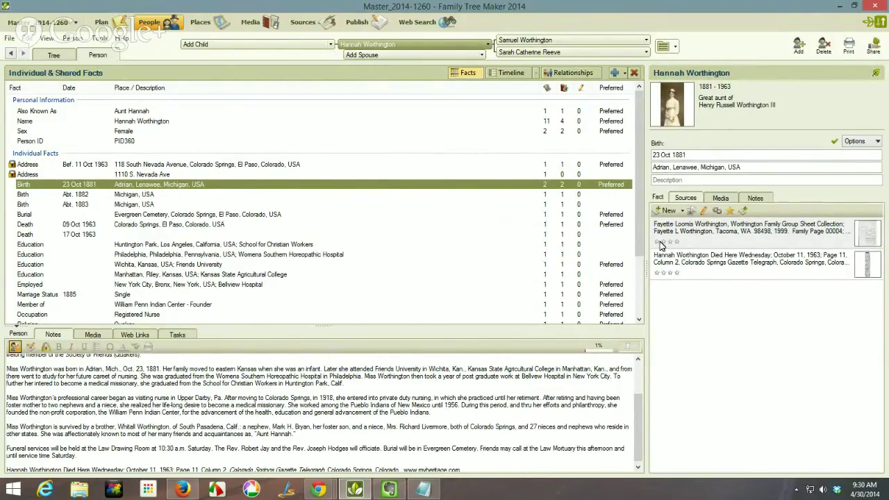
Link the 'Aunt Hannah' Also Known As fact to the copied Gazette Telegraph obituary citation.
{"action": "left_click", "coordinate": [719, 260]}
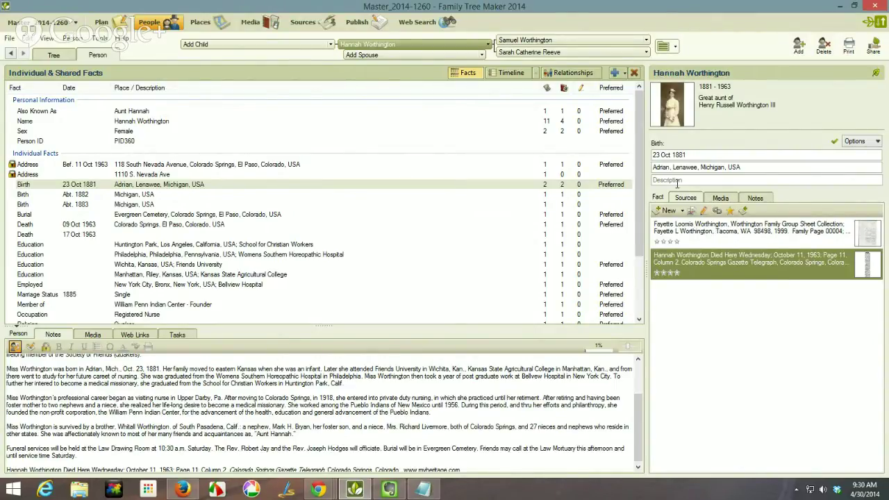
{"action": "left_click", "coordinate": [546, 114]}
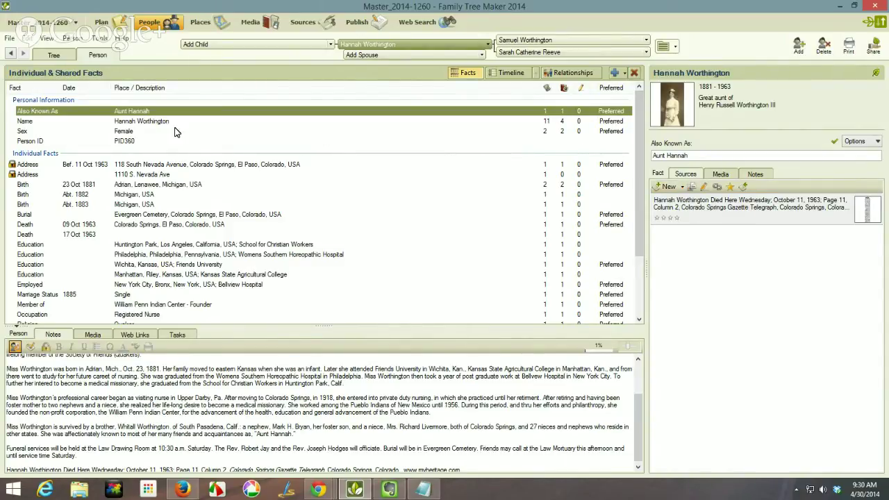
{"action": "left_click", "coordinate": [681, 189]}
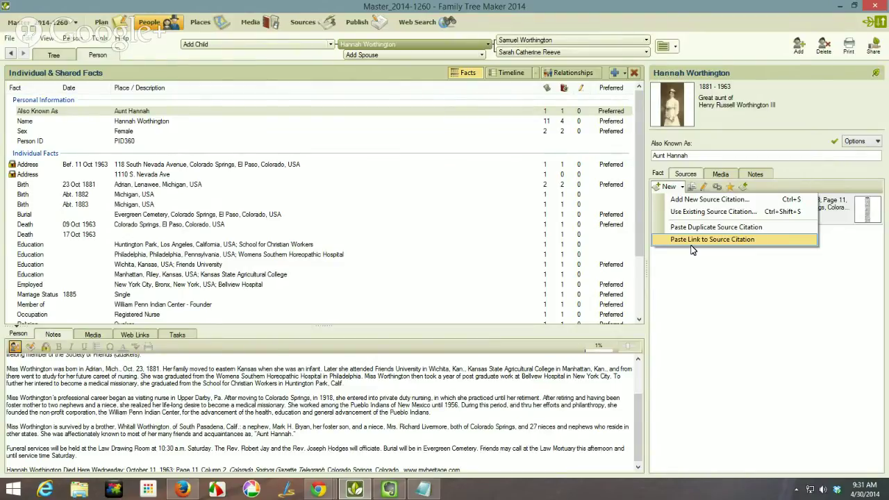
{"action": "left_click", "coordinate": [691, 241]}
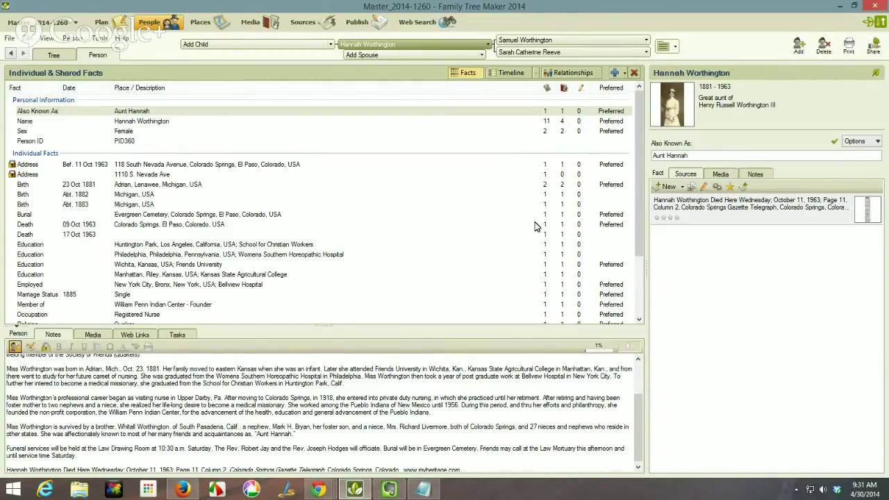
Copy the obituary citation from the Birth fact for reuse.
{"action": "left_click", "coordinate": [546, 186]}
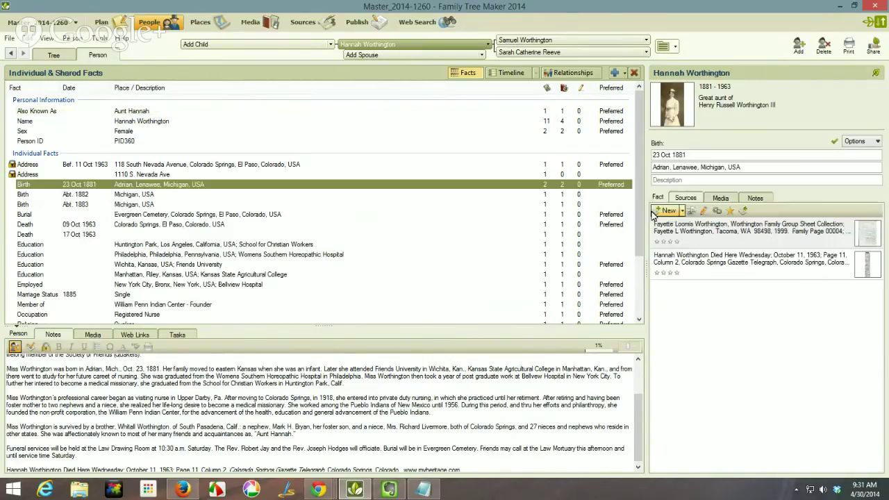
{"action": "left_click", "coordinate": [684, 257]}
{"action": "left_click", "coordinate": [693, 212]}
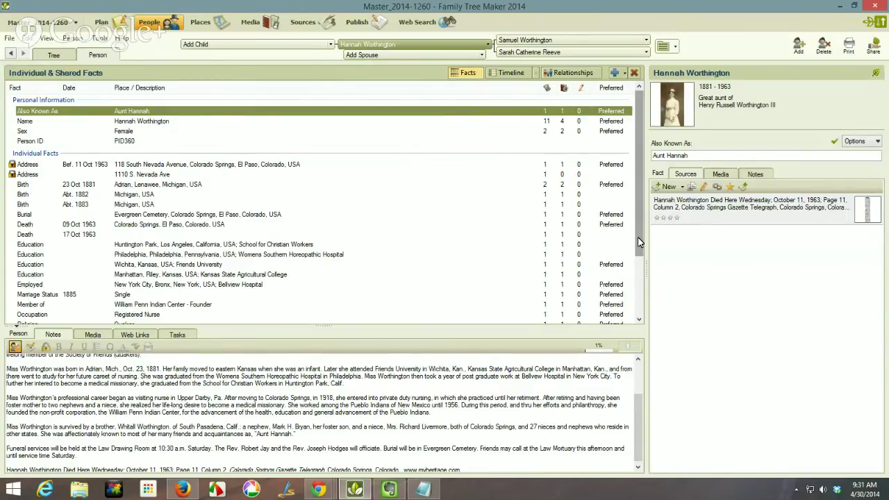
{"action": "left_click_drag", "start_coordinate": [639, 241], "coordinate": [637, 296]}
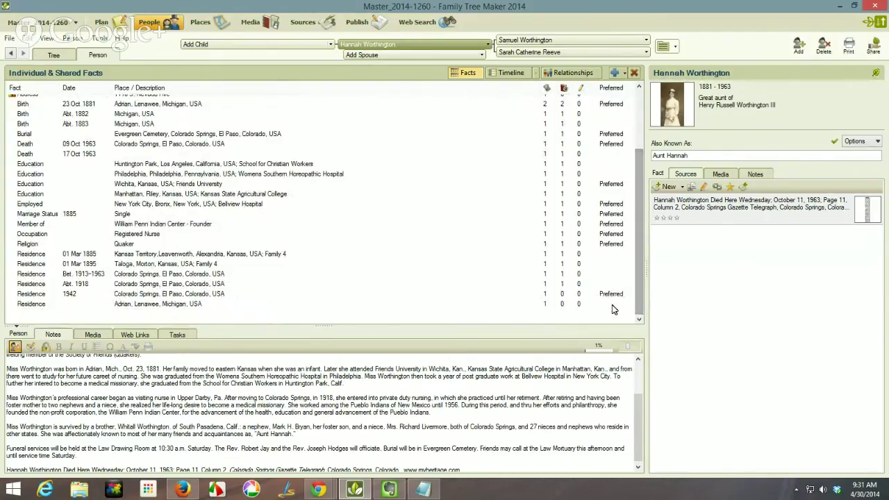
{"action": "left_click_drag", "start_coordinate": [638, 196], "coordinate": [638, 162]}
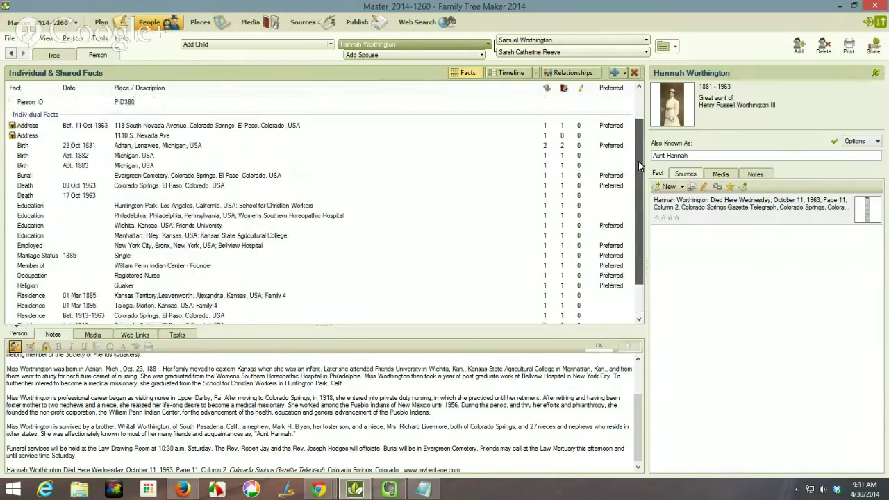
{"action": "left_click", "coordinate": [561, 148]}
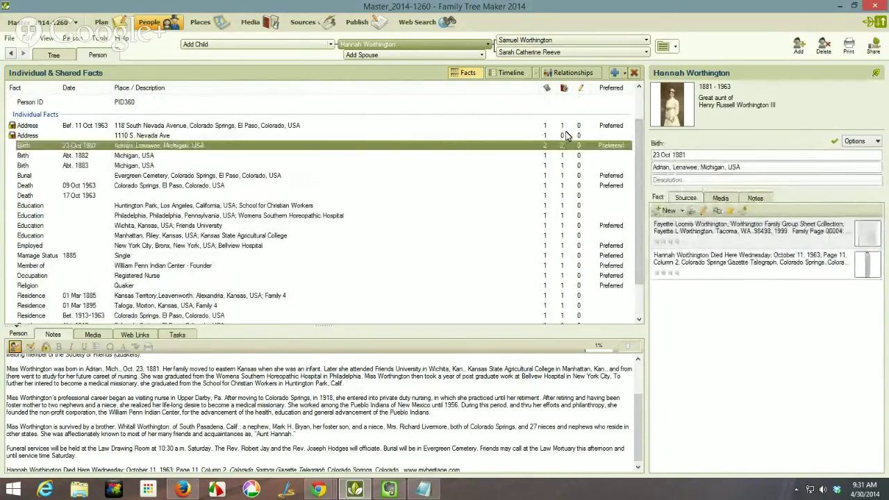
{"action": "left_click", "coordinate": [566, 126]}
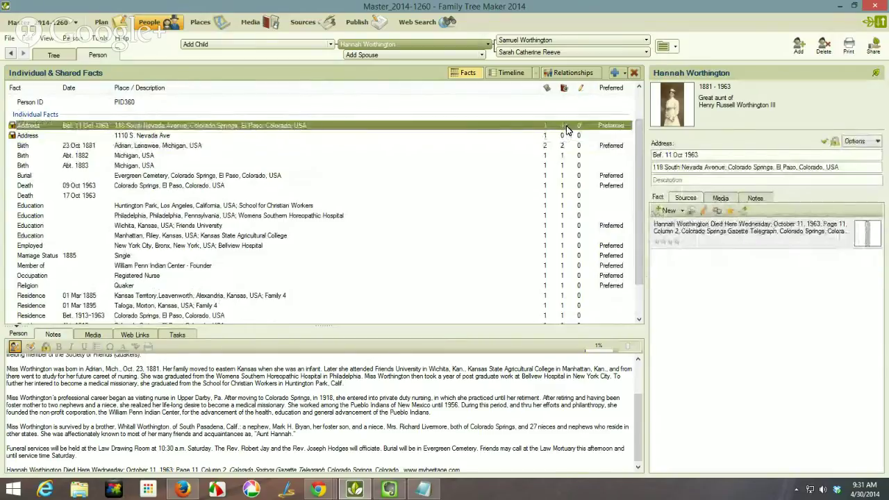
{"action": "left_click", "coordinate": [562, 147]}
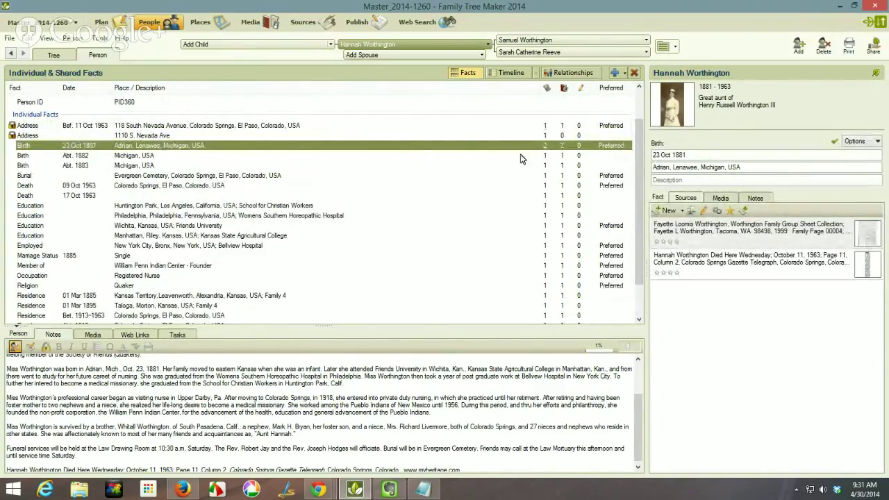
{"action": "left_click", "coordinate": [564, 156]}
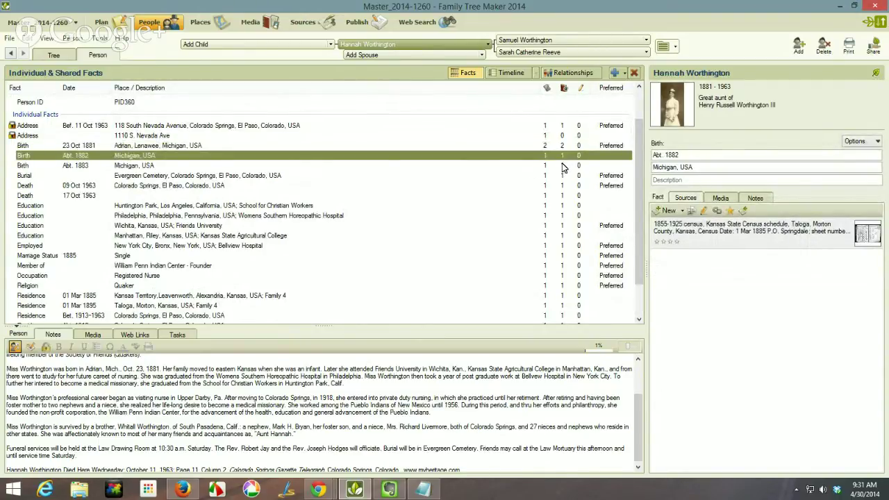
{"action": "left_click", "coordinate": [564, 166]}
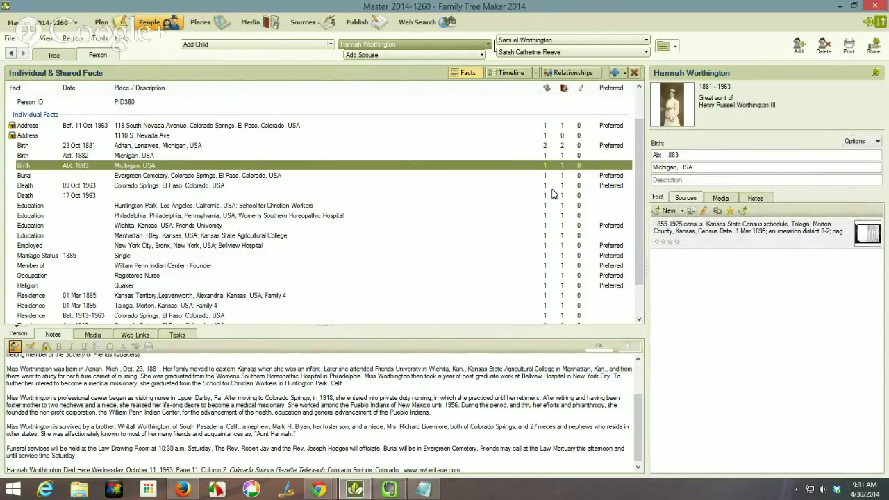
{"action": "left_click", "coordinate": [552, 196]}
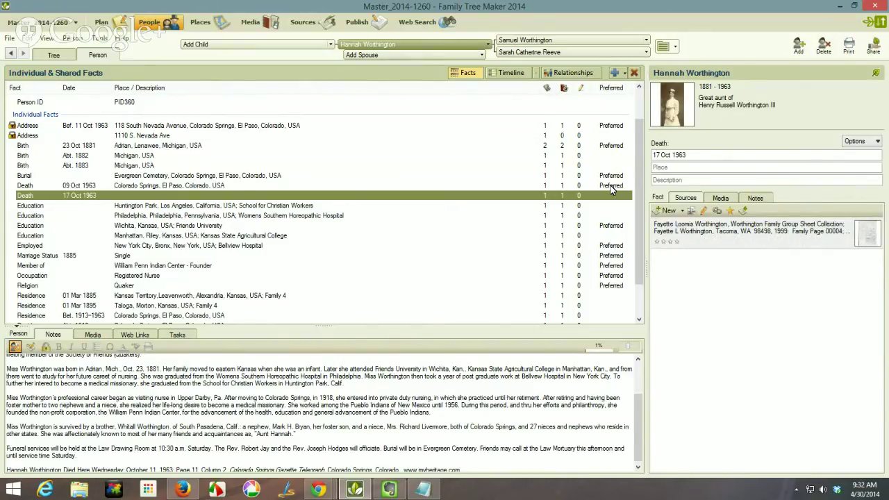
{"action": "left_click", "coordinate": [611, 186]}
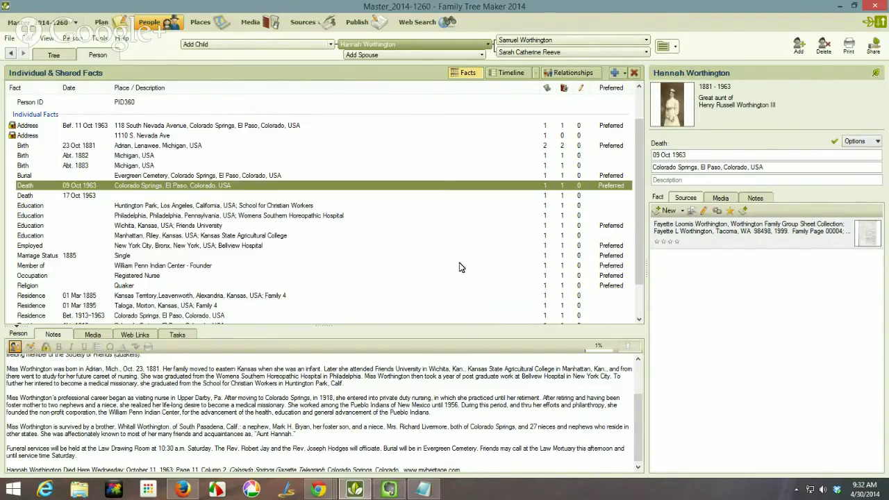
{"action": "left_click_drag", "start_coordinate": [637, 232], "coordinate": [639, 263]}
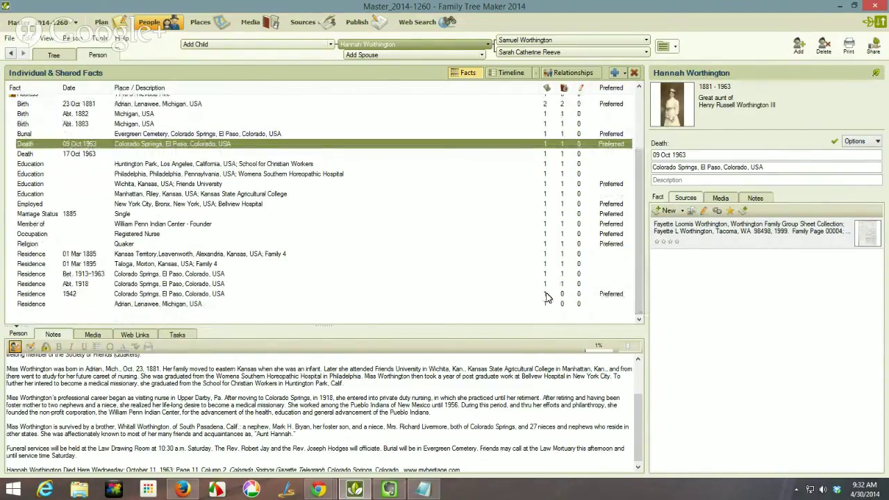
{"action": "left_click_drag", "start_coordinate": [642, 302], "coordinate": [642, 239]}
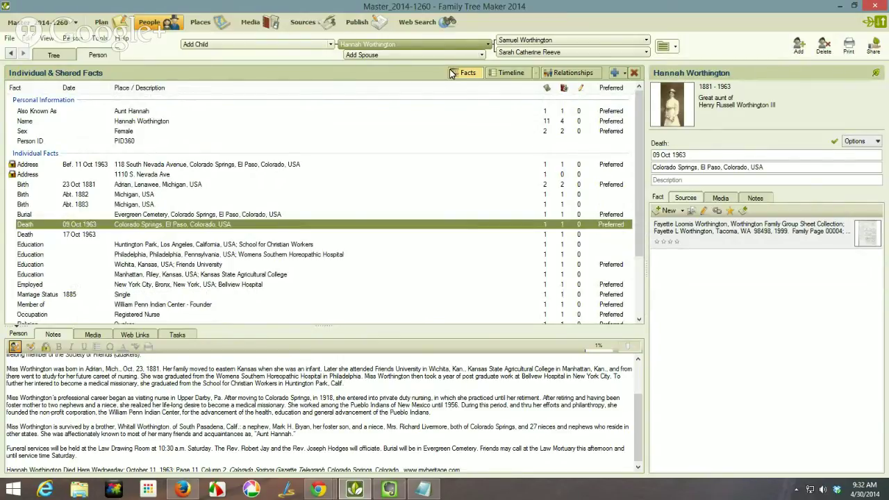
Review Hannah's MyHeritage profile and its Gazette Telegraph record in Web Search, then return to People.
{"action": "left_click", "coordinate": [418, 24]}
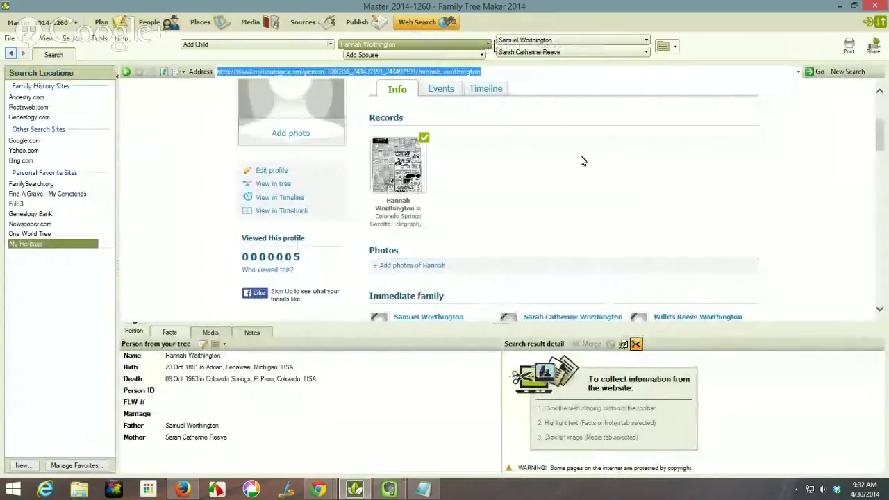
{"action": "left_click_drag", "start_coordinate": [878, 144], "coordinate": [878, 111]}
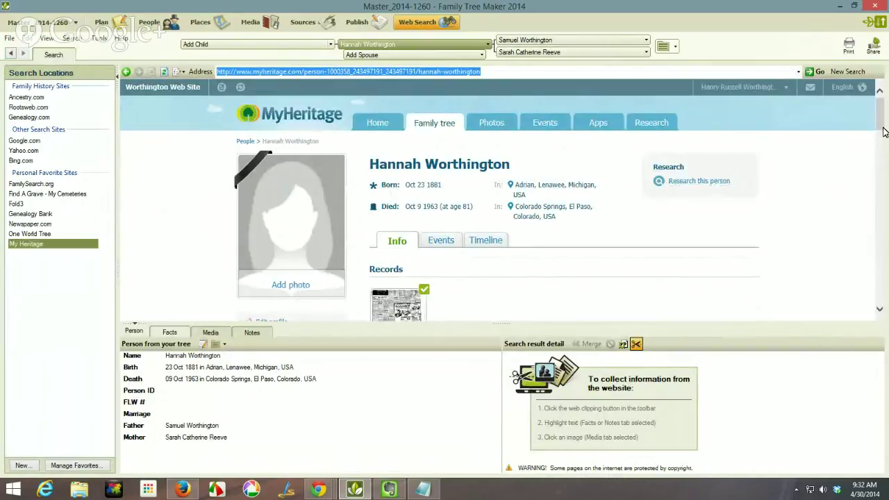
{"action": "left_click_drag", "start_coordinate": [883, 131], "coordinate": [883, 144]}
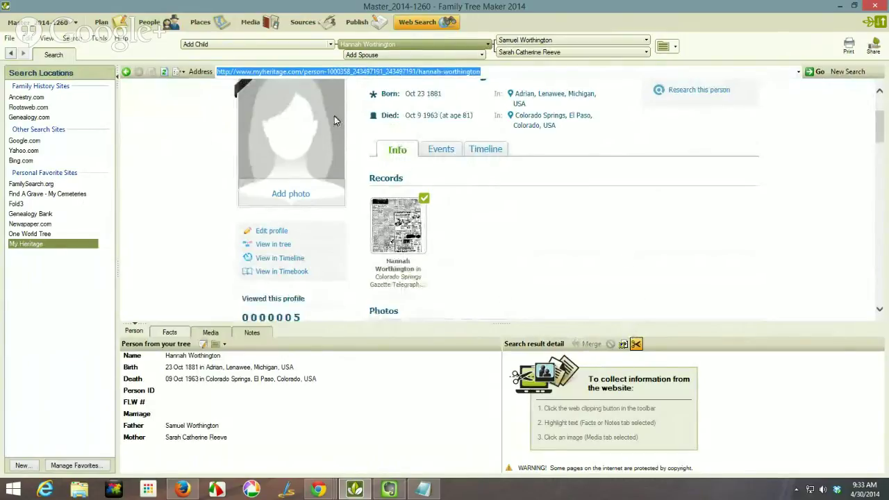
{"action": "left_click", "coordinate": [149, 33]}
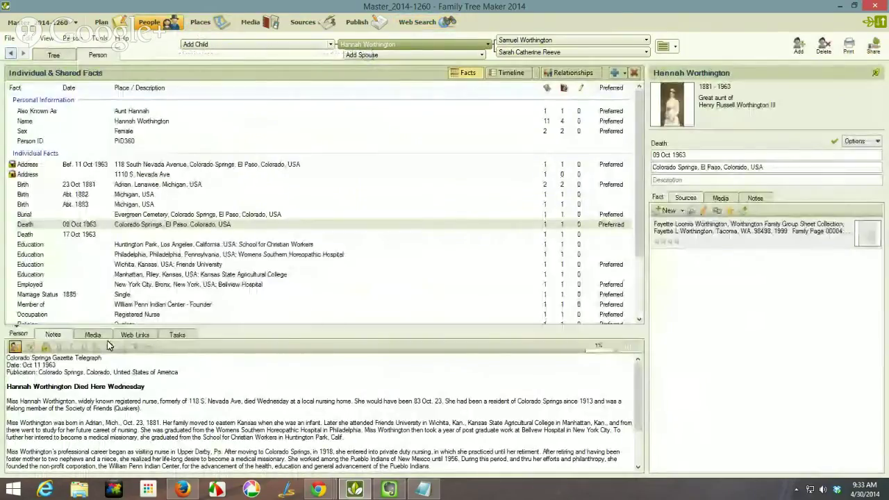
{"action": "left_click", "coordinate": [30, 346]}
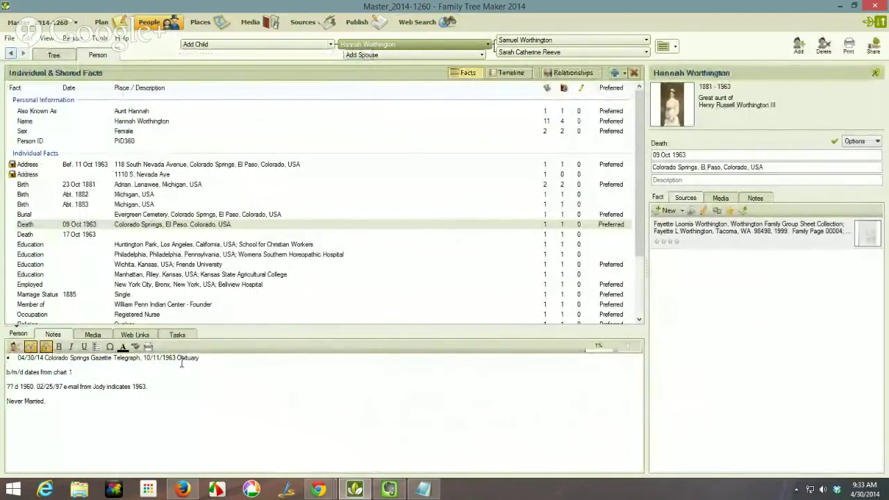
{"action": "left_click", "coordinate": [15, 348]}
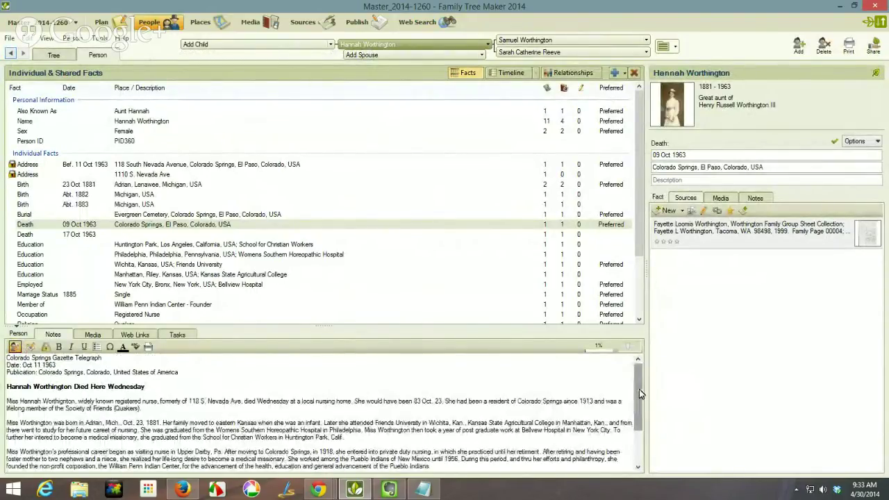
{"action": "left_click_drag", "start_coordinate": [638, 388], "coordinate": [638, 444]}
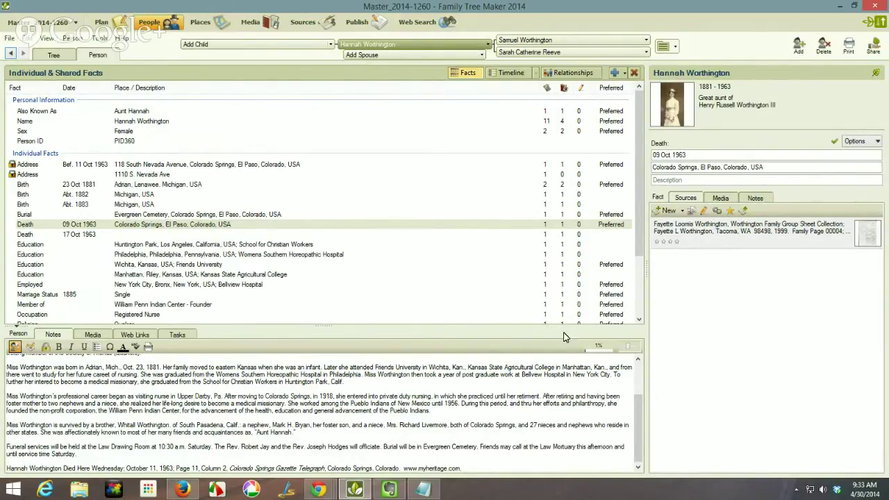
{"action": "left_click", "coordinate": [767, 236]}
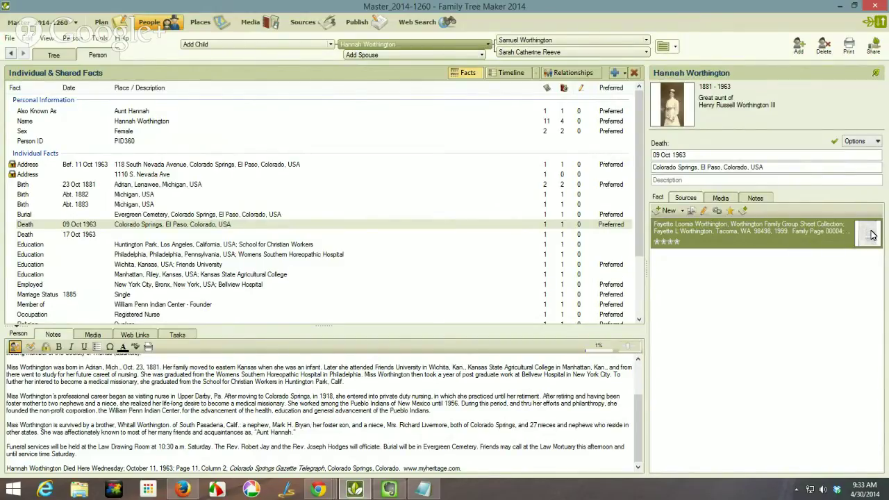
{"action": "double_click", "coordinate": [869, 234]}
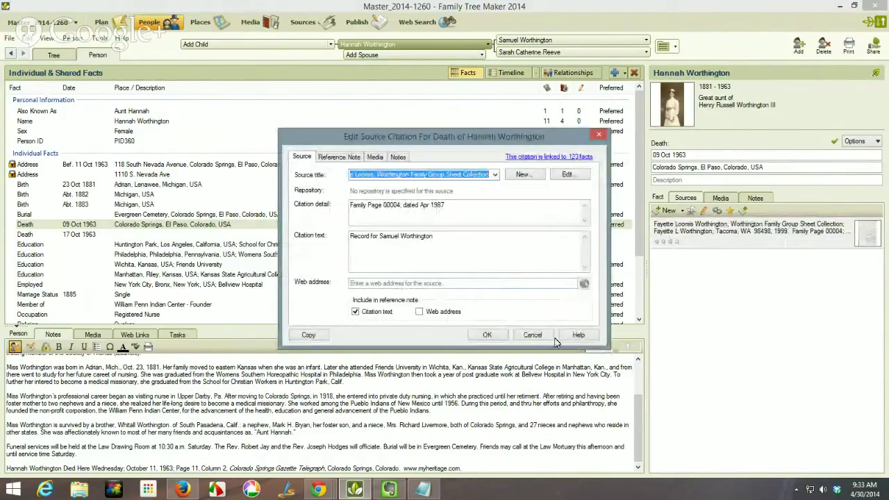
{"action": "left_click", "coordinate": [532, 335]}
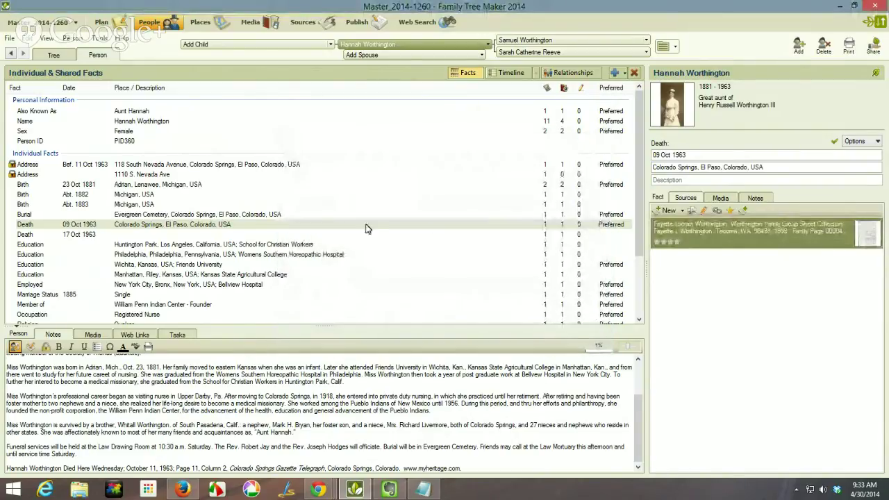
{"action": "left_click", "coordinate": [184, 175]}
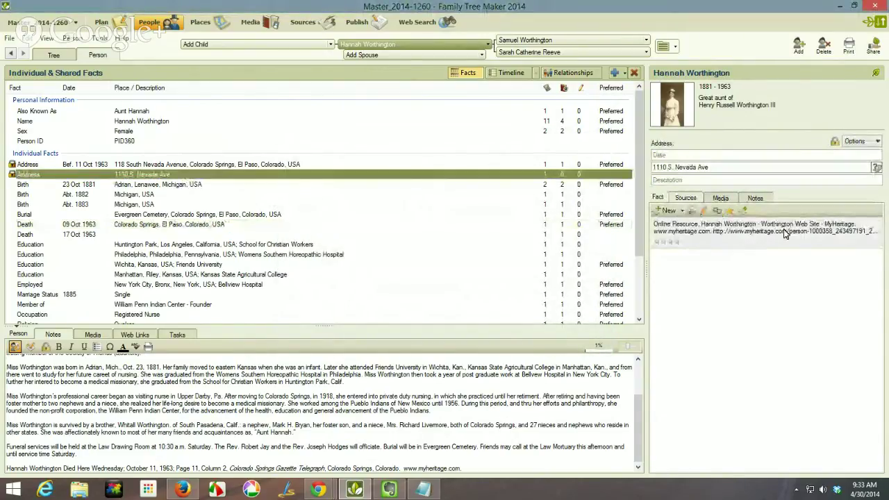
{"action": "left_click", "coordinate": [575, 165]}
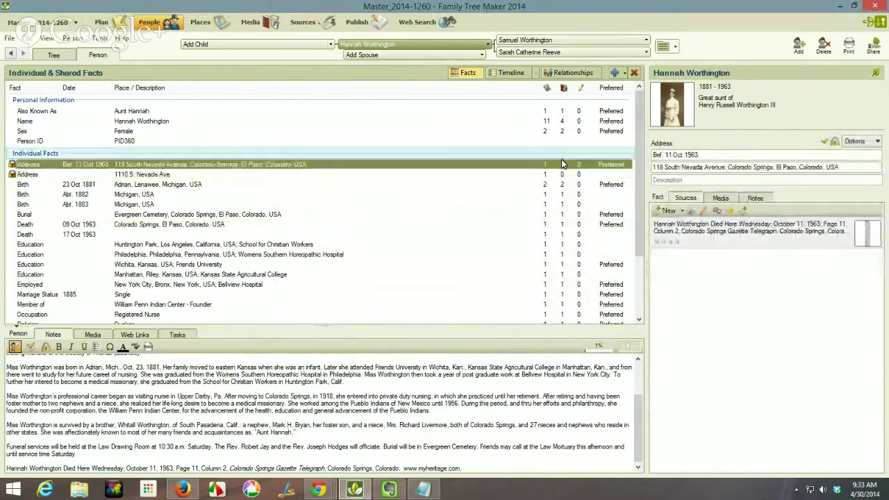
Open the address fact's newspaper citation, select its whole reference note, then cancel.
{"action": "left_click", "coordinate": [871, 238]}
{"action": "double_click", "coordinate": [871, 238]}
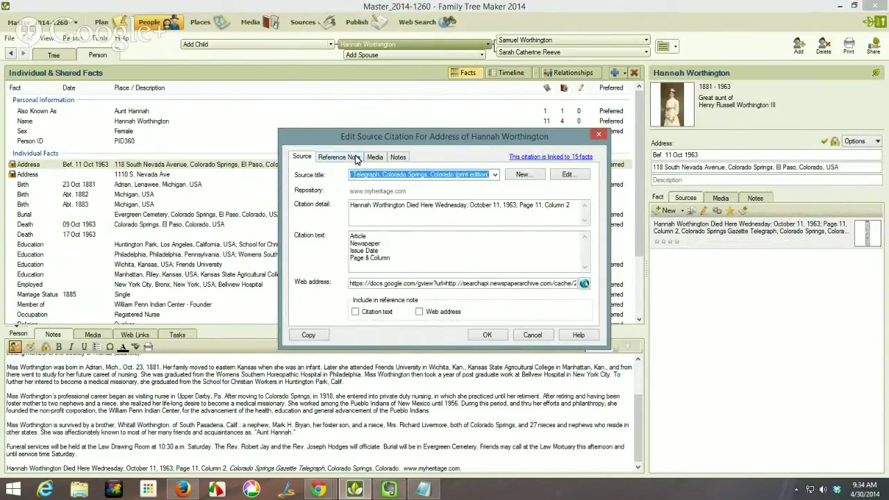
{"action": "left_click", "coordinate": [356, 158]}
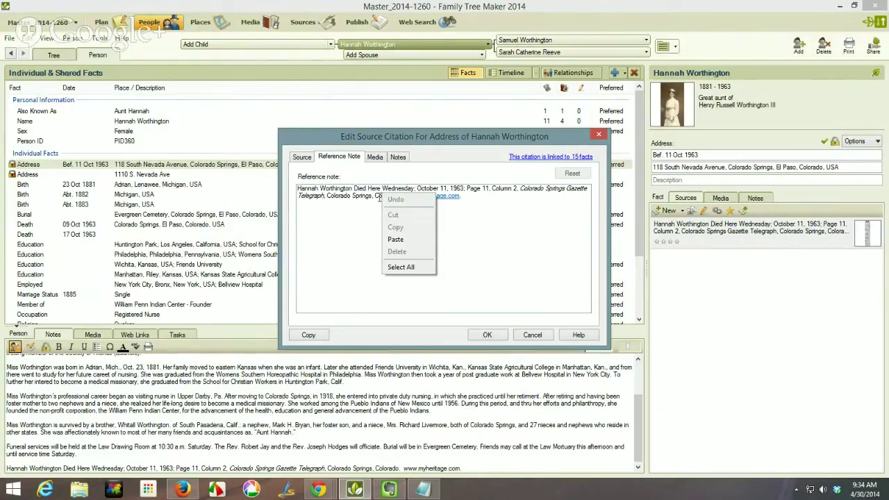
{"action": "left_click", "coordinate": [401, 267]}
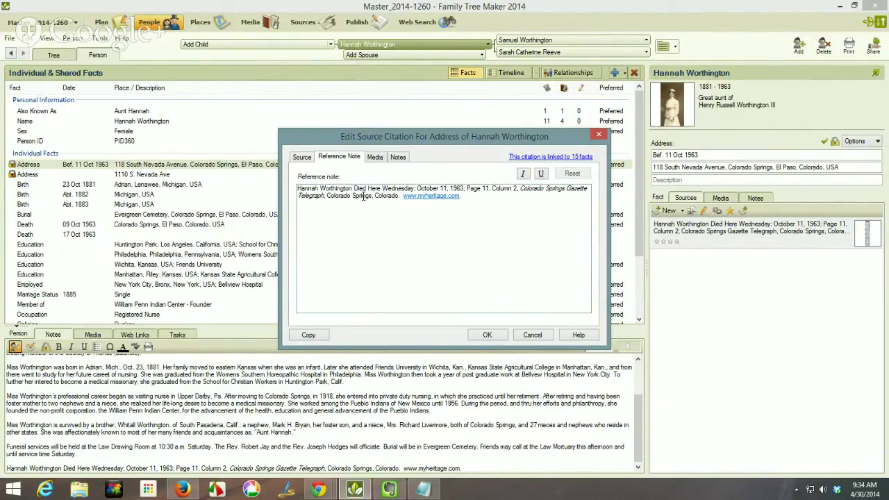
{"action": "left_click_drag", "start_coordinate": [460, 197], "coordinate": [297, 188]}
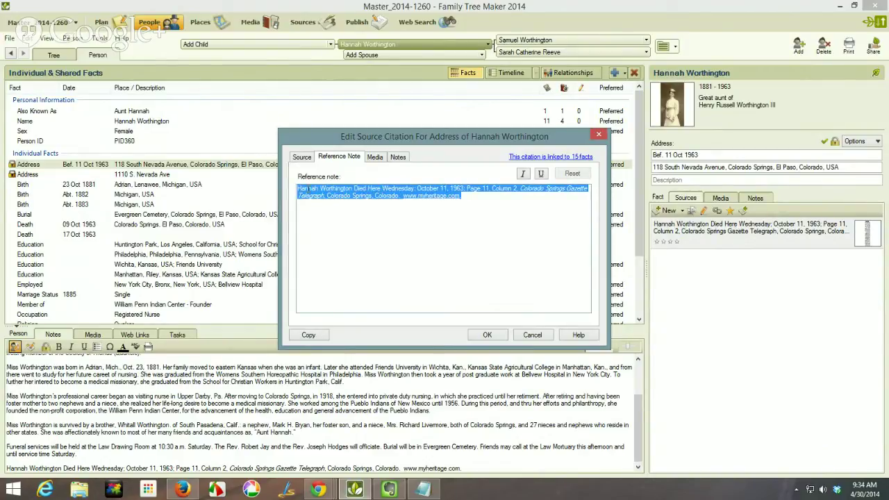
{"action": "left_click", "coordinate": [531, 335]}
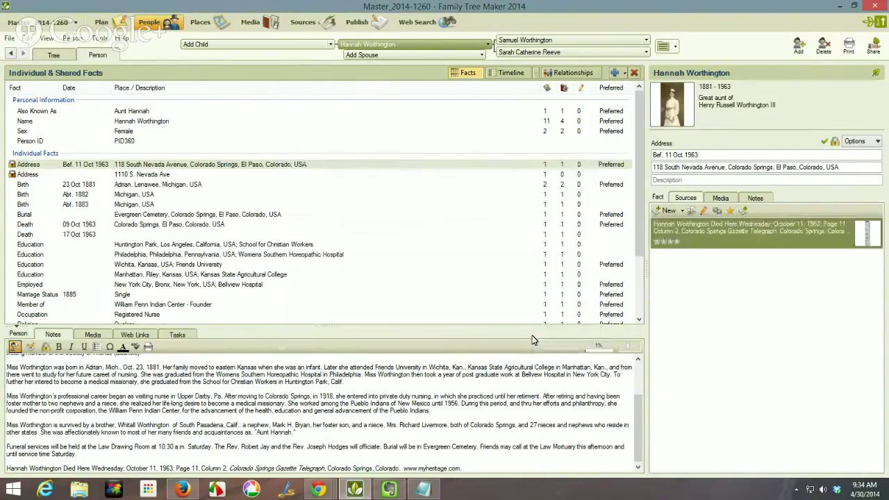
In Media, list items by media category and show the Obituary category.
{"action": "left_click", "coordinate": [254, 31]}
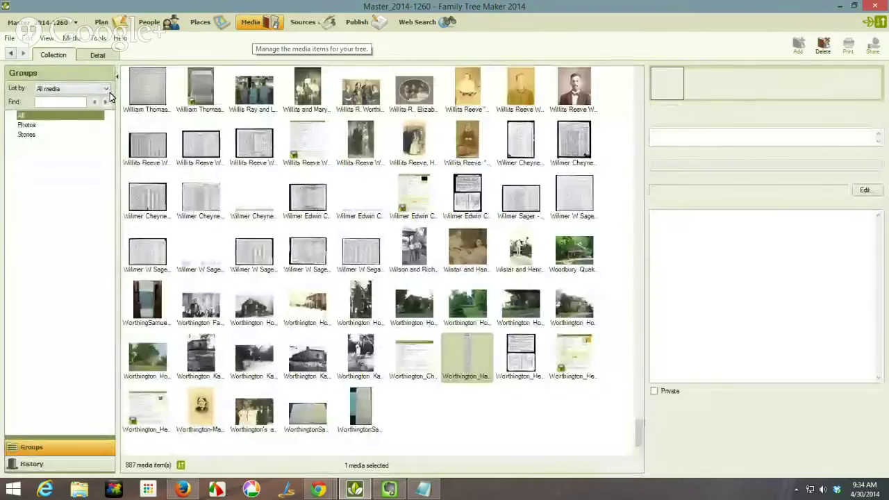
{"action": "left_click", "coordinate": [107, 93]}
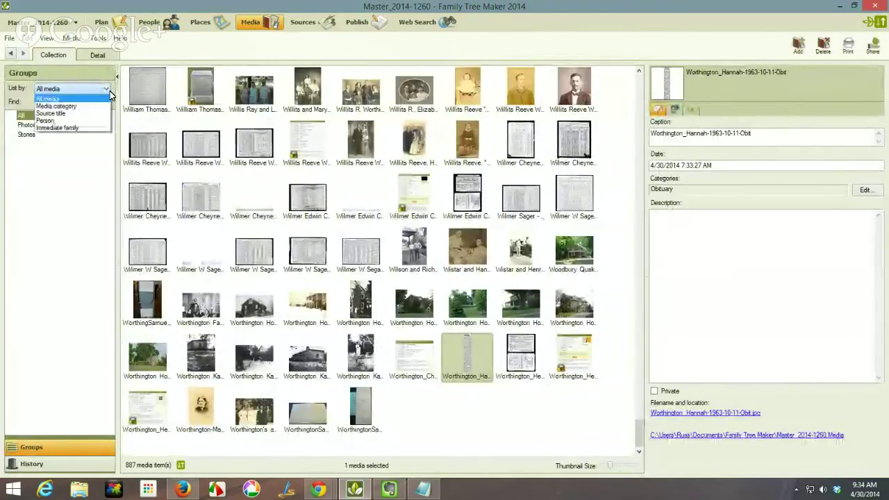
{"action": "left_click", "coordinate": [89, 106]}
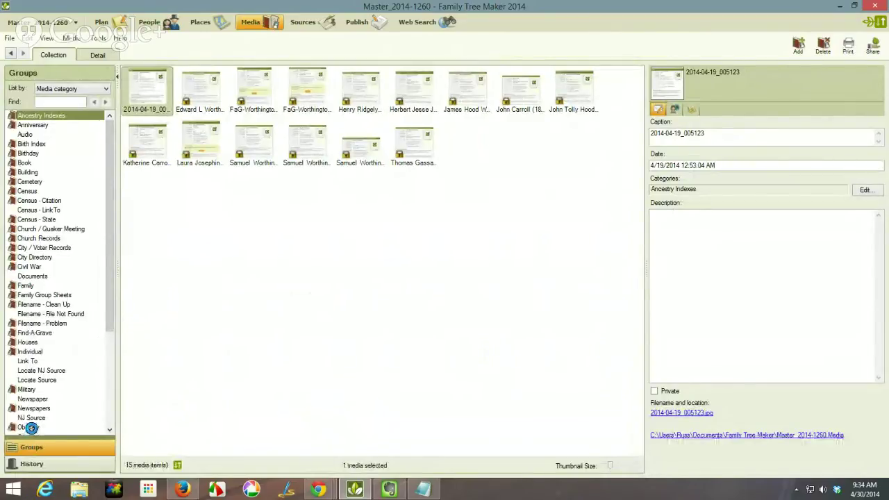
{"action": "left_click", "coordinate": [29, 427]}
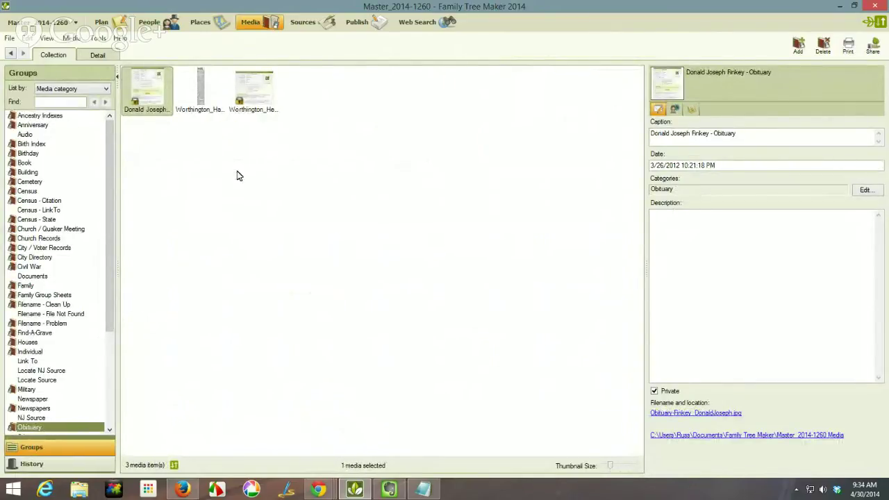
{"action": "left_click", "coordinate": [204, 91]}
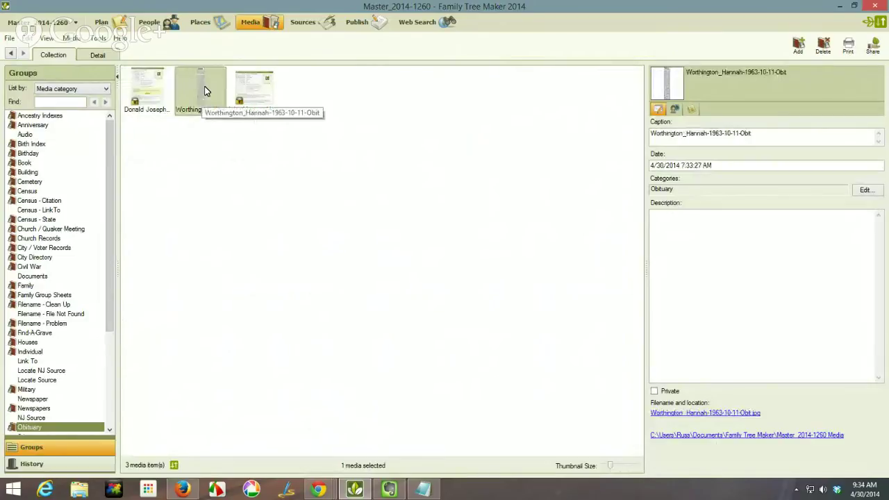
{"action": "left_click", "coordinate": [693, 215]}
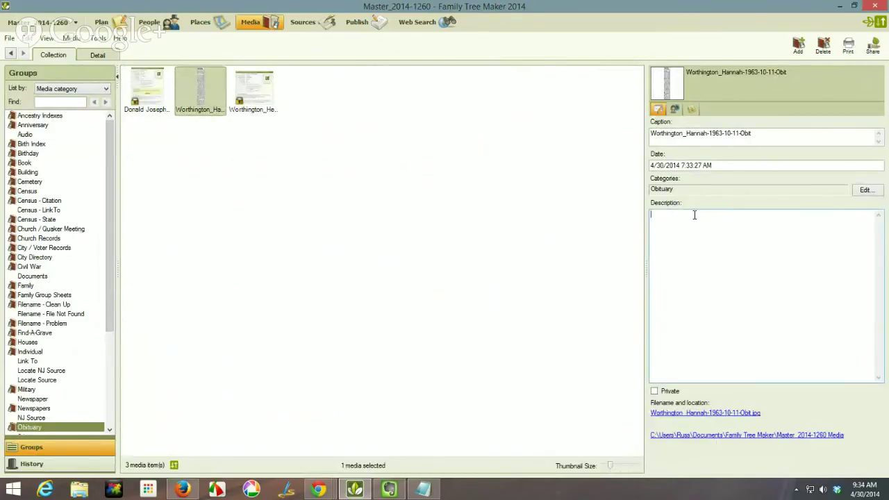
{"action": "right_click", "coordinate": [693, 214]}
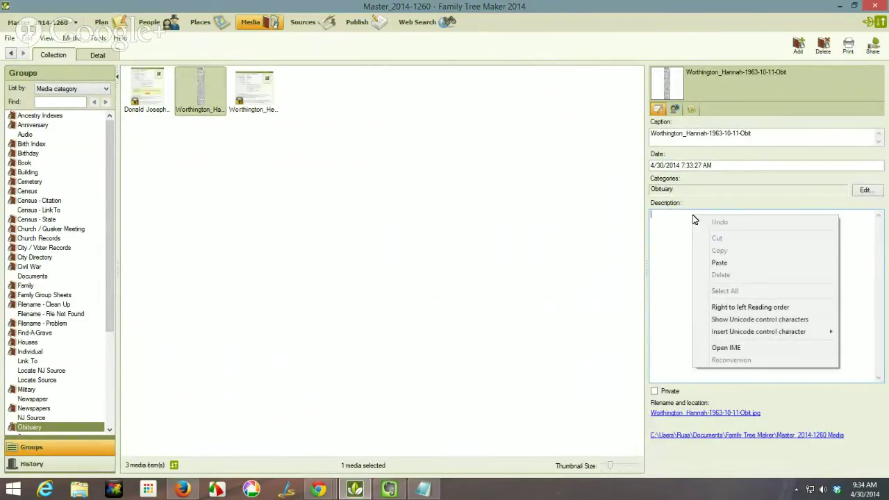
{"action": "left_click", "coordinate": [717, 261]}
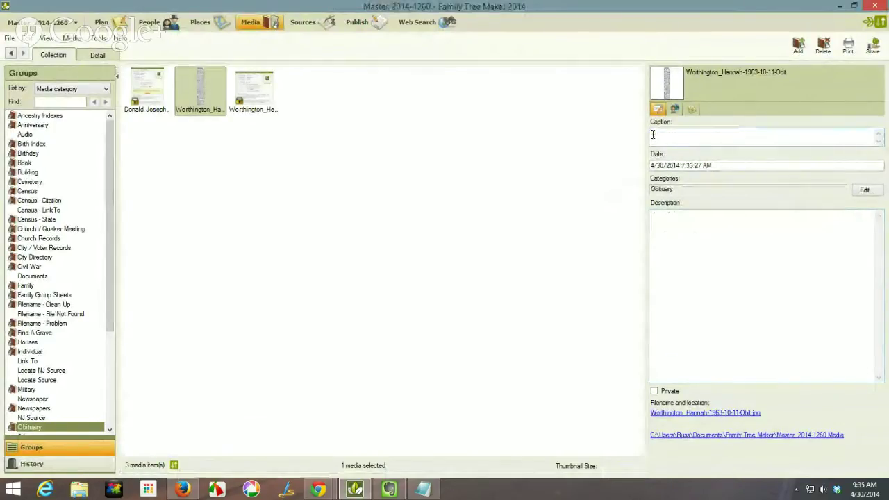
Add 'Hannah' to the caption, remove the underscore and duplicate name, and enter the date.
{"action": "left_click", "coordinate": [653, 134]}
{"action": "type", "text": "Hannah Worthington_Hannah-1963-10-11-Obit"}
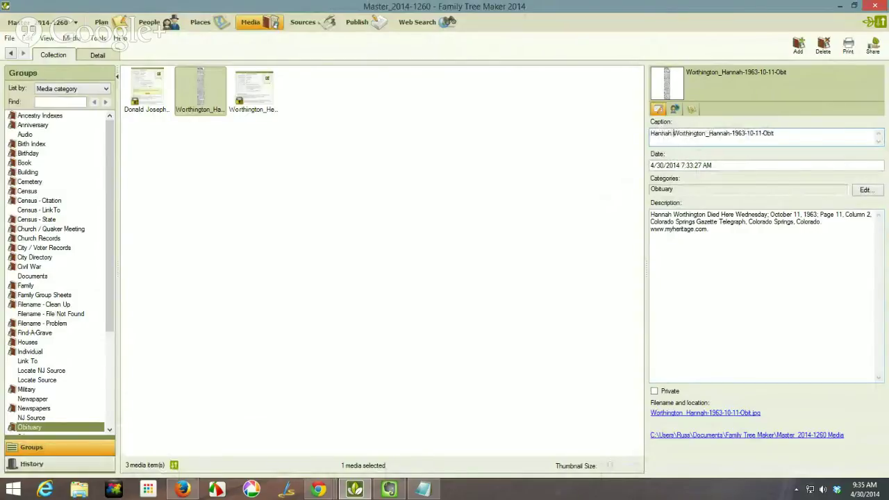
{"action": "key", "text": "Right"}
{"action": "key", "text": "Right"}
{"action": "key", "text": "Right"}
{"action": "key", "text": "Right"}
{"action": "key", "text": "Right"}
{"action": "key", "text": "Right"}
{"action": "key", "text": "Right"}
{"action": "key", "text": "Right"}
{"action": "key", "text": "Right"}
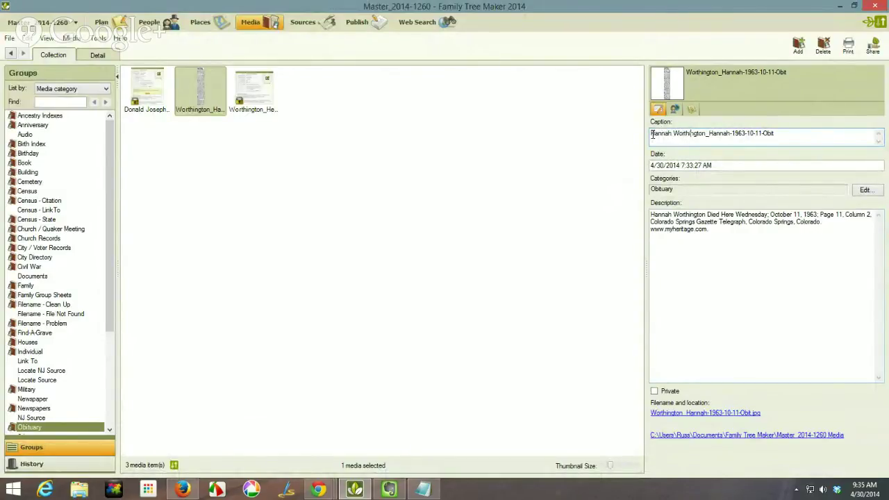
{"action": "key", "text": "Right"}
{"action": "key", "text": "Right"}
{"action": "key", "text": "Delete"}
{"action": "key", "text": "Delete"}
{"action": "key", "text": "Delete"}
{"action": "key", "text": "Delete"}
{"action": "key", "text": "Delete"}
{"action": "key", "text": "Delete"}
{"action": "key", "text": "Delete"}
{"action": "type", "text": "11 October"}
{"action": "key", "text": "Delete"}
{"action": "key", "text": "Delete"}
{"action": "type", "text": "1"}
Replace the leftover '10-11-Obit' with 'Obituary' and remove the extra space before the dash.
{"action": "left_click_drag", "start_coordinate": [752, 132], "coordinate": [795, 133]}
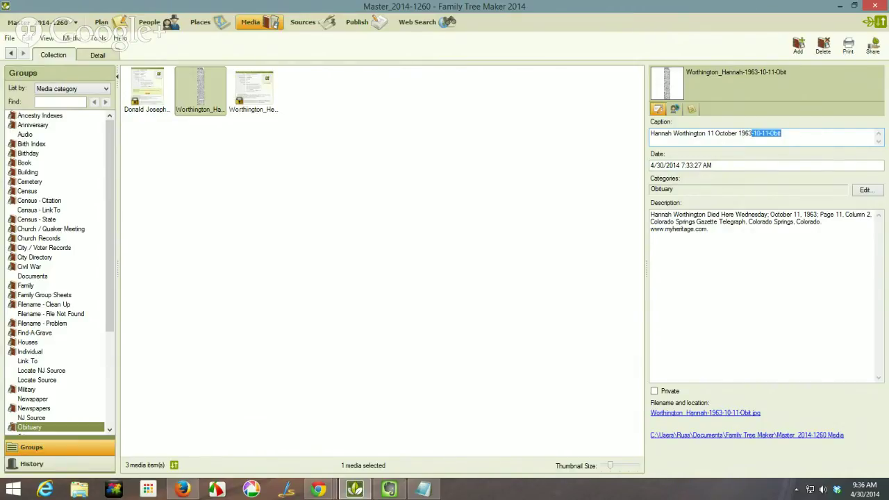
{"action": "key", "text": "Delete"}
{"action": "type", "text": "Obituary"}
{"action": "left_click", "coordinate": [708, 133]}
{"action": "key", "text": "shift+F10"}
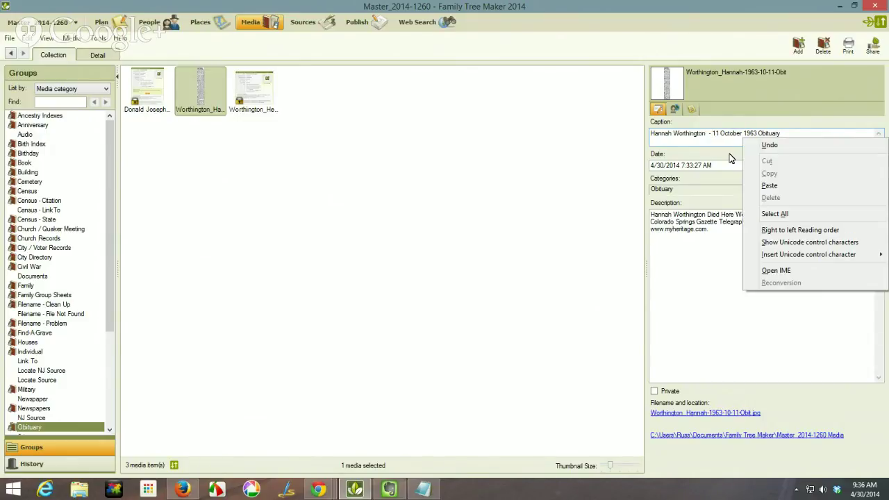
{"action": "left_click", "coordinate": [706, 134]}
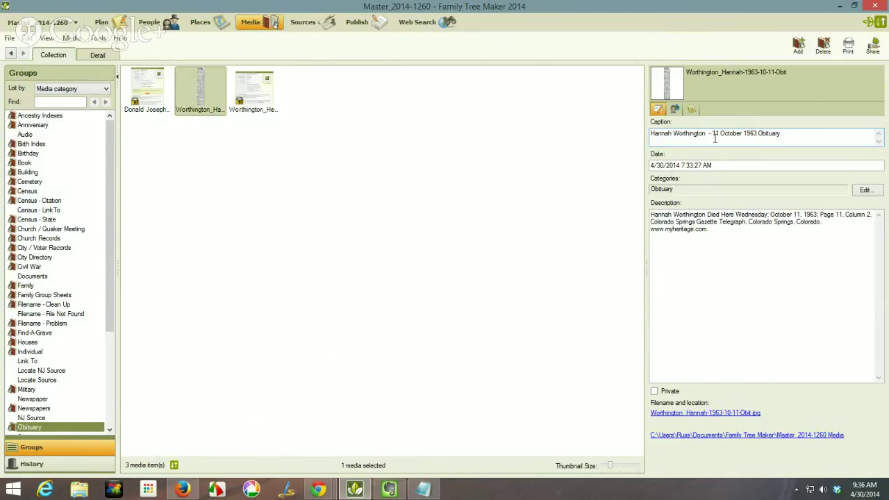
{"action": "key", "text": "Delete"}
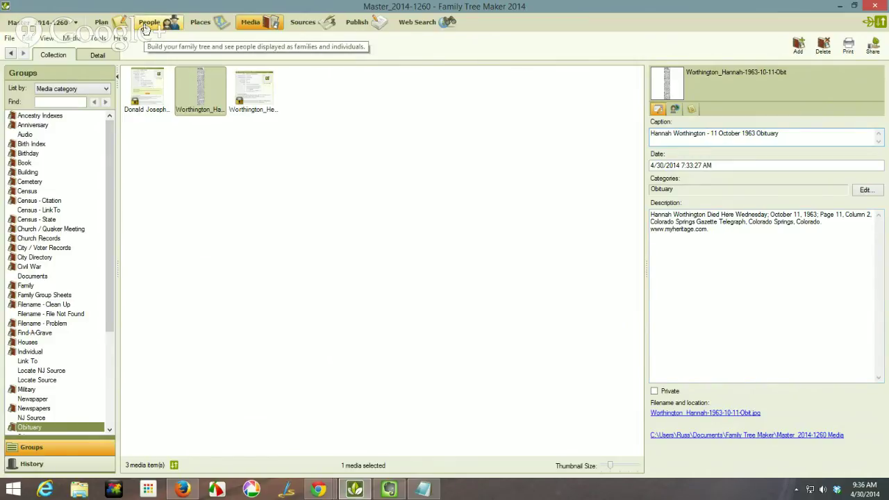
Return to Hannah's Person view and open her nurse's-uniform portrait from her media items.
{"action": "left_click", "coordinate": [147, 23]}
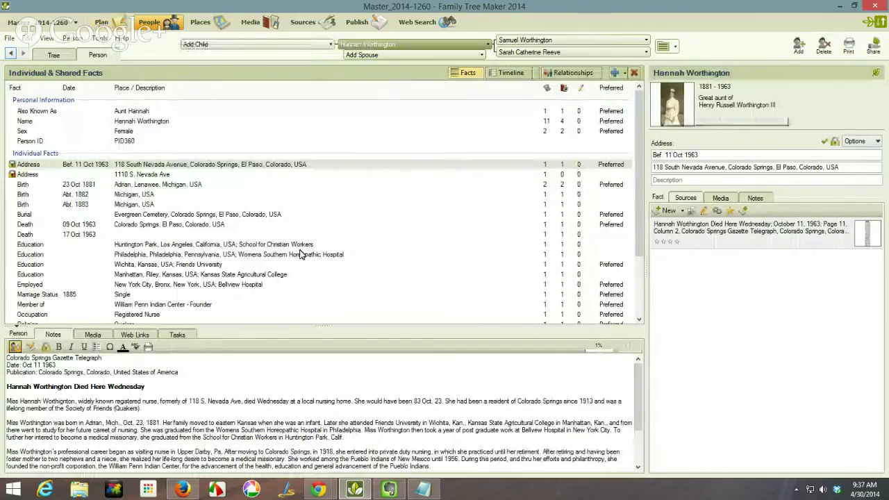
{"action": "left_click", "coordinate": [91, 335]}
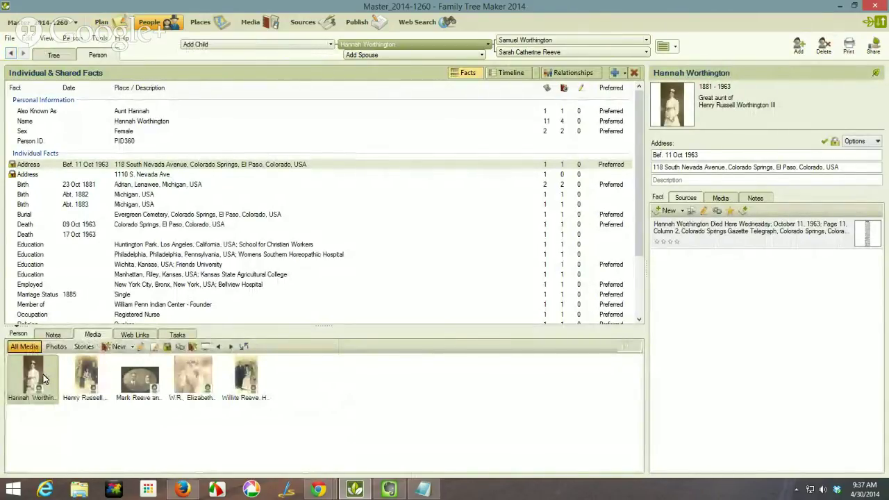
{"action": "double_click", "coordinate": [43, 378]}
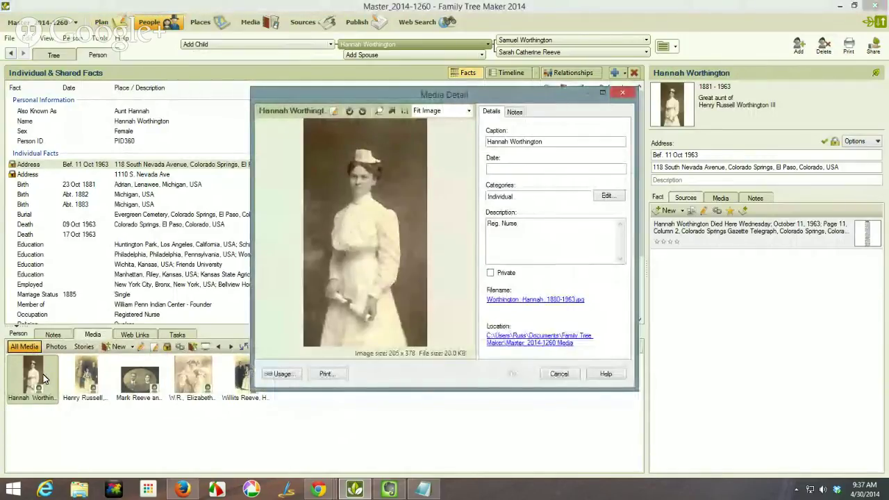